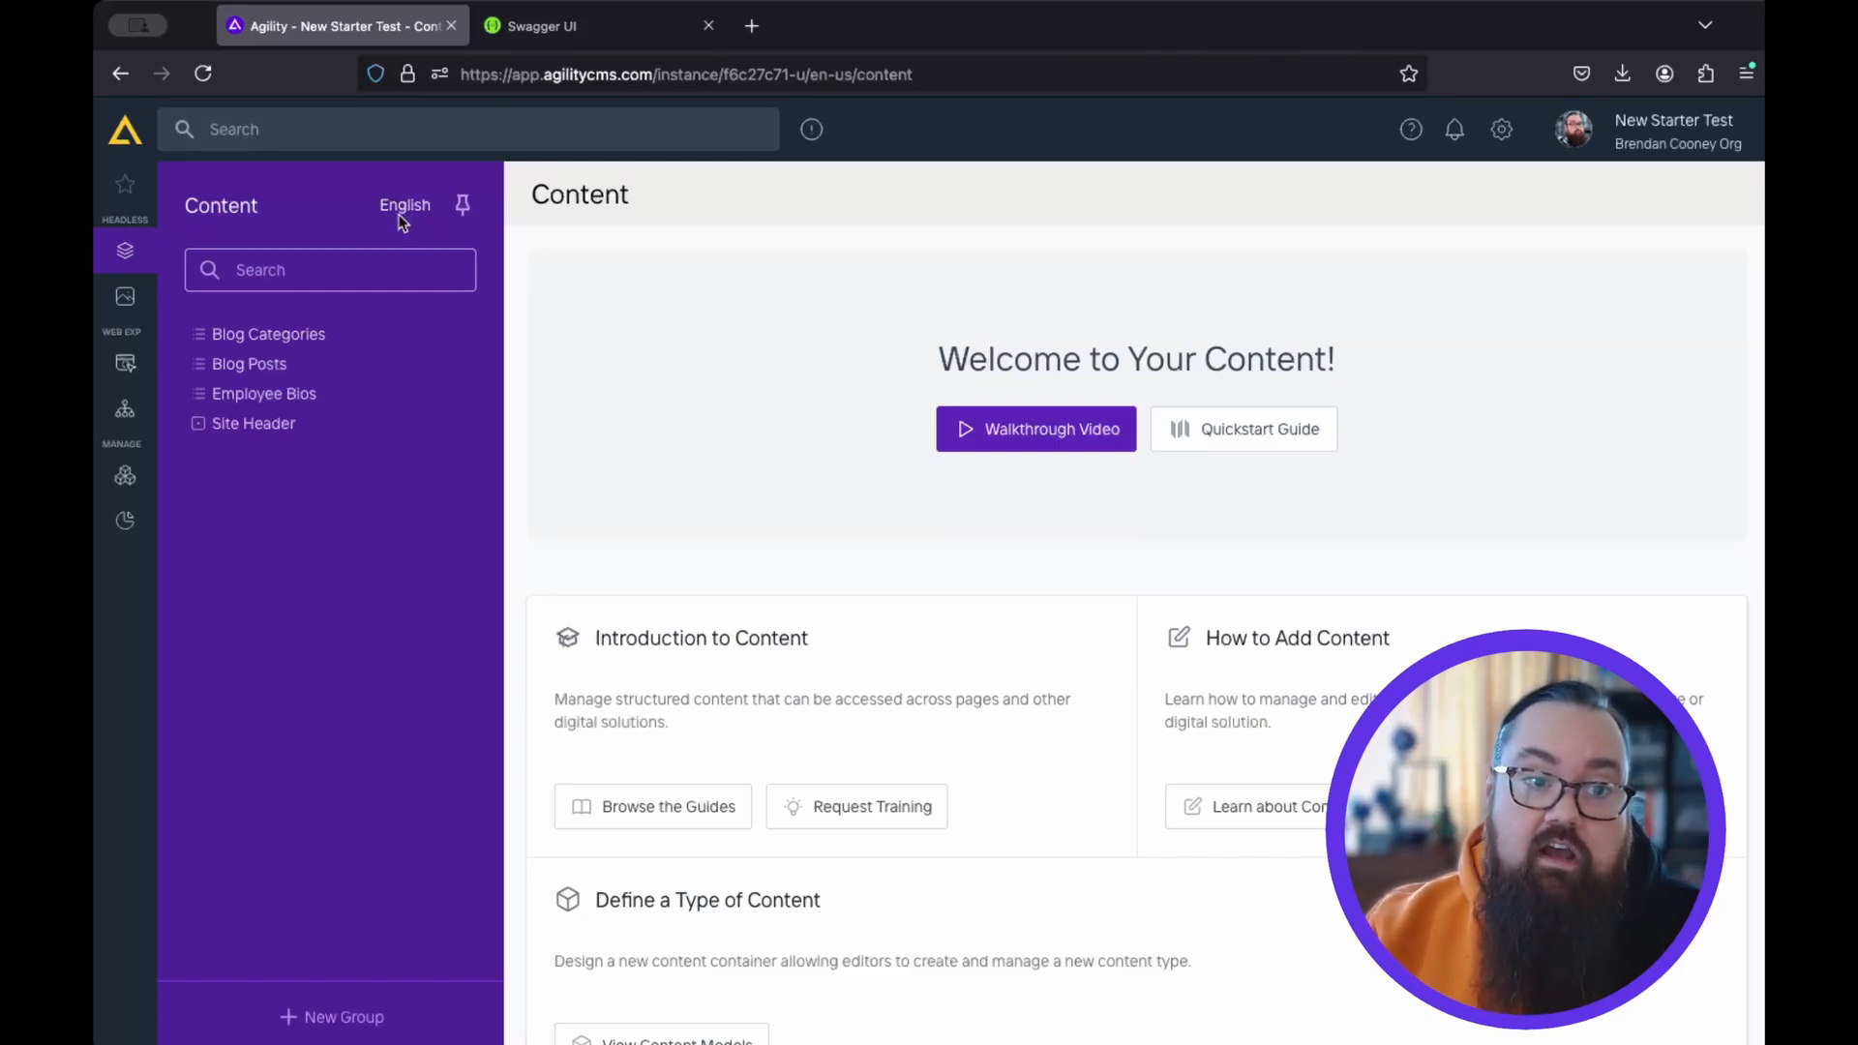
- Search the content lists for "pos" and clear the search
left_click(364, 274)
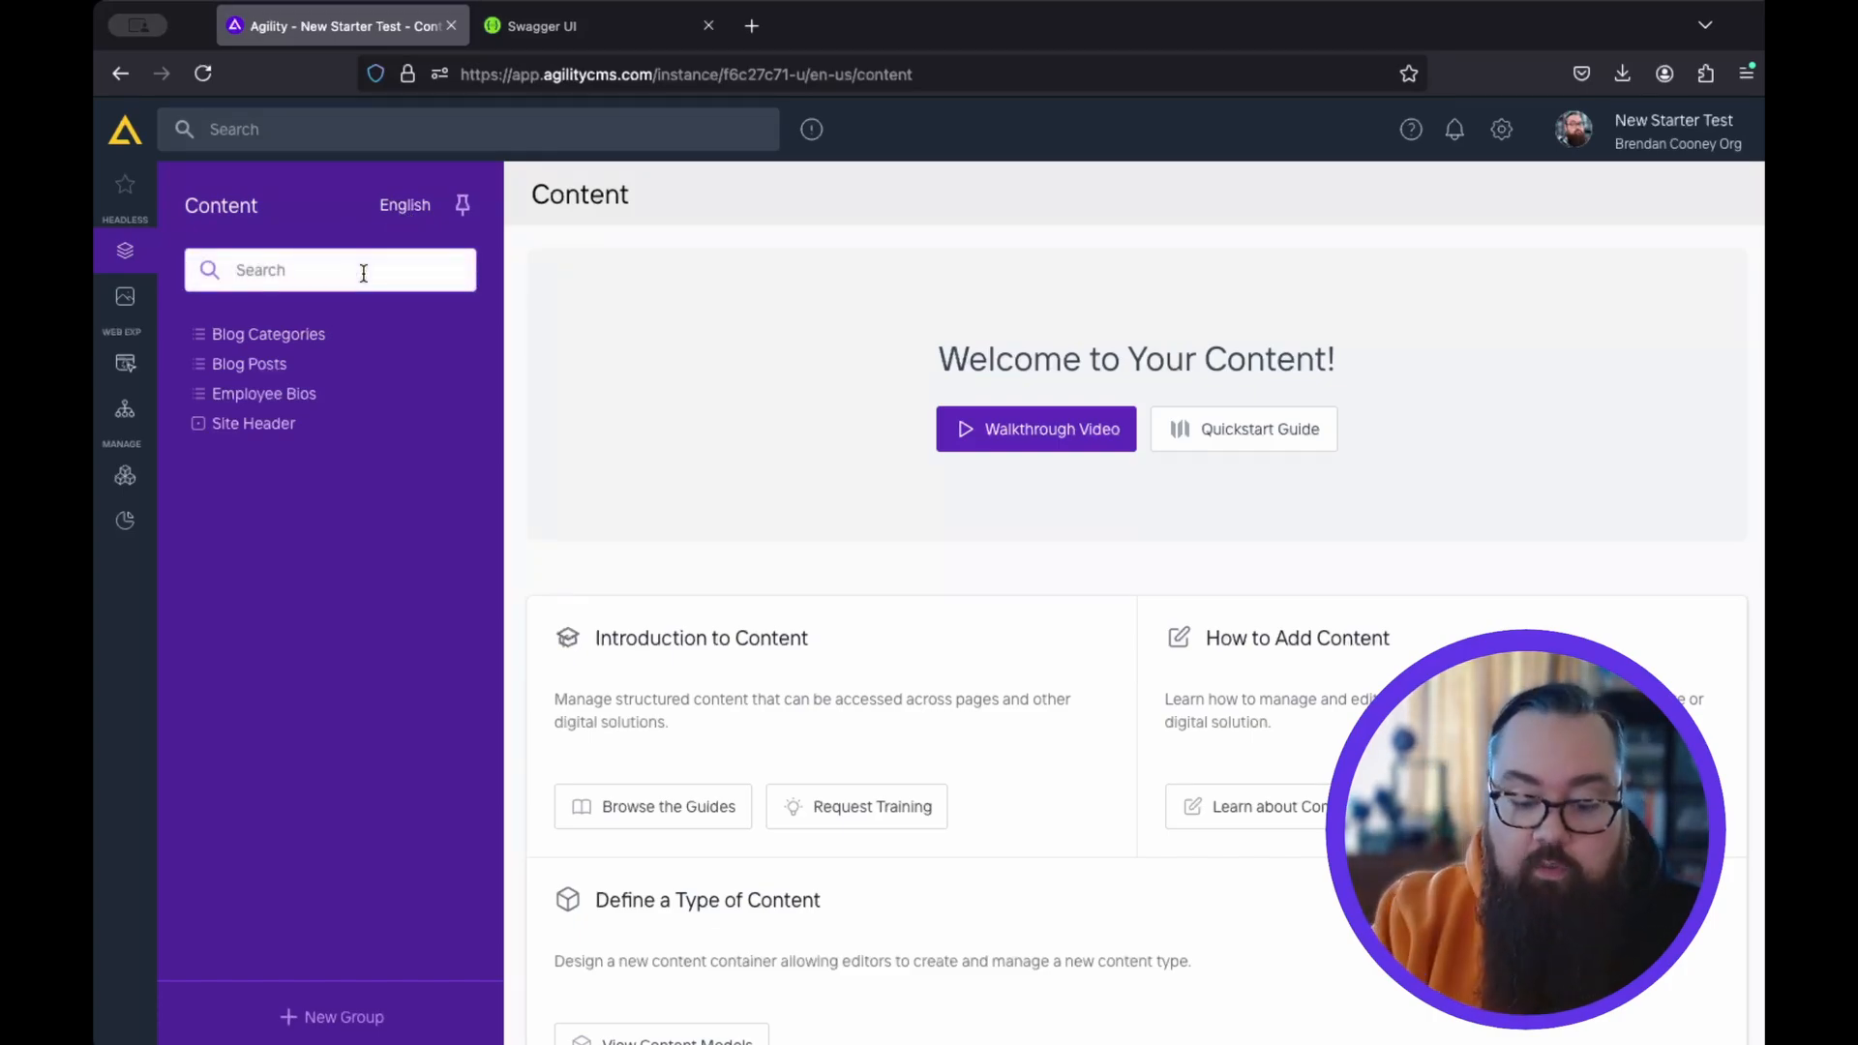
type("pos")
key("BackSpace")
key("BackSpace")
key("BackSpace")
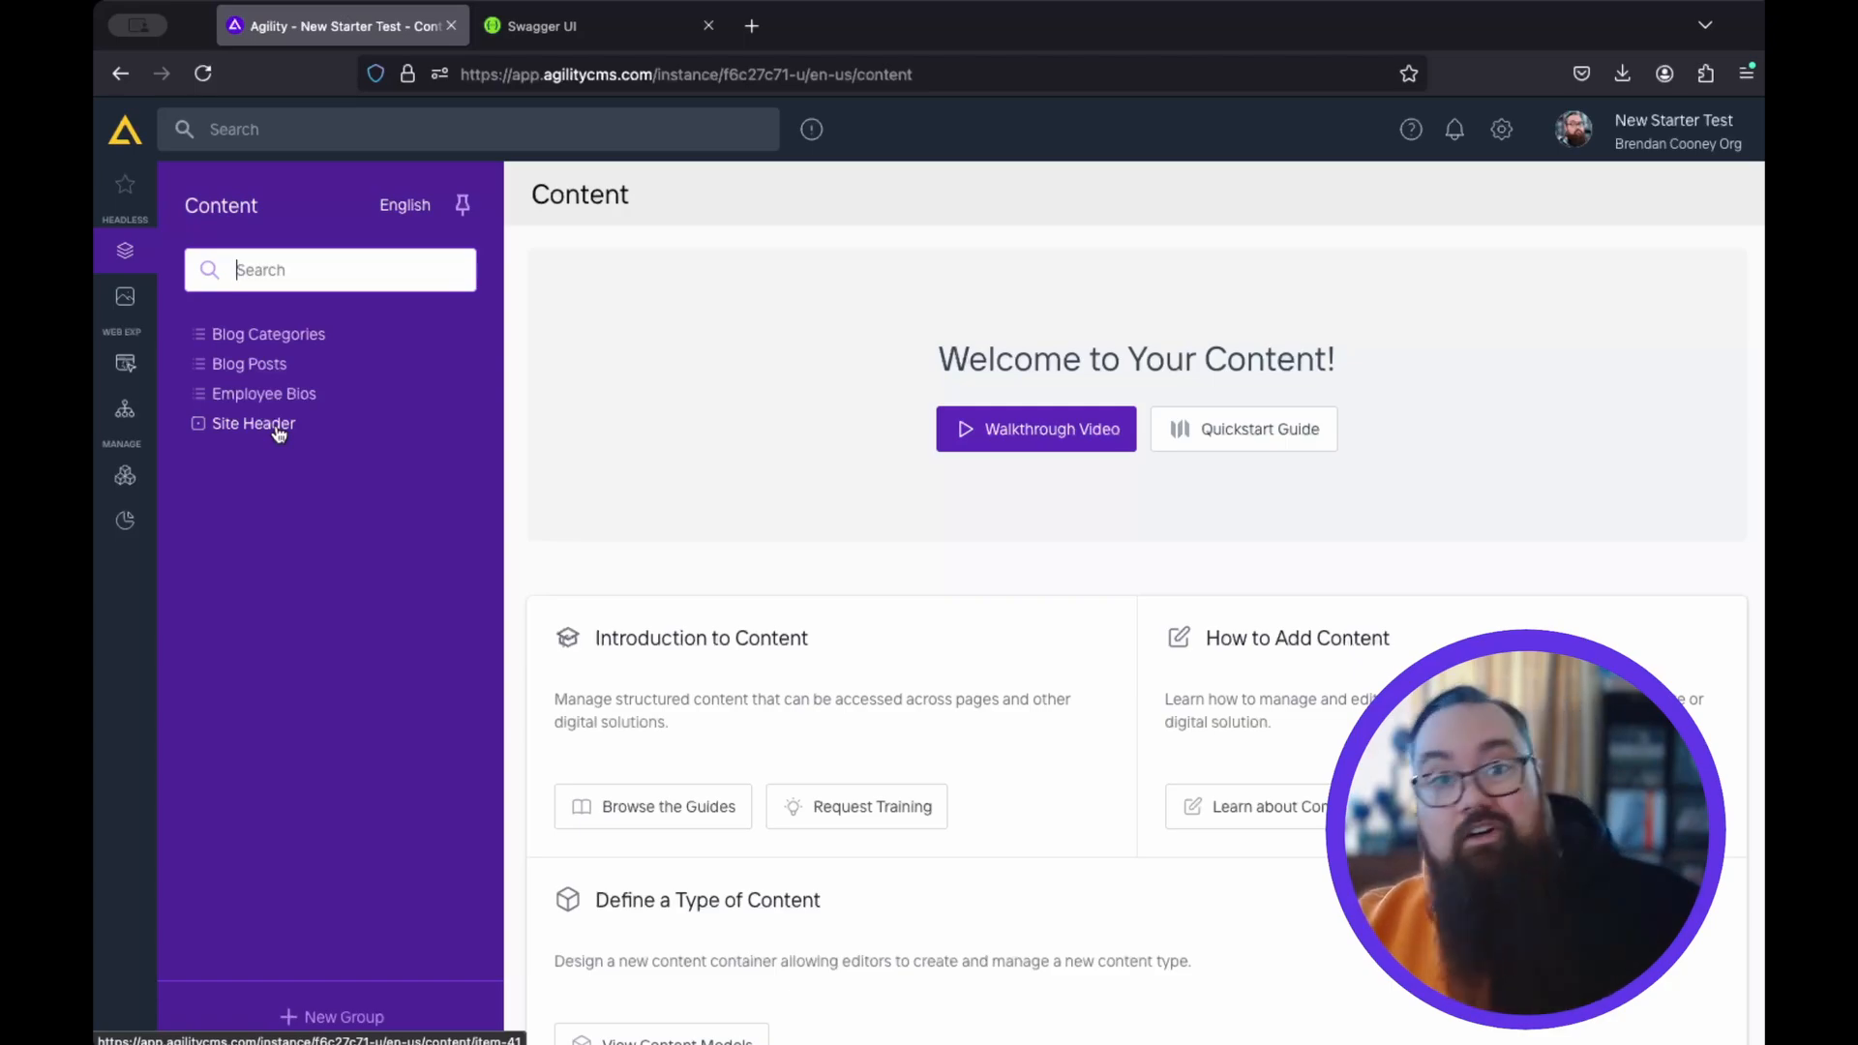
- Open the Blog Posts list and review the bulk actions for the Virtual Tours and Am-EH-zing Places posts, leaving no posts selected
left_click(280, 366)
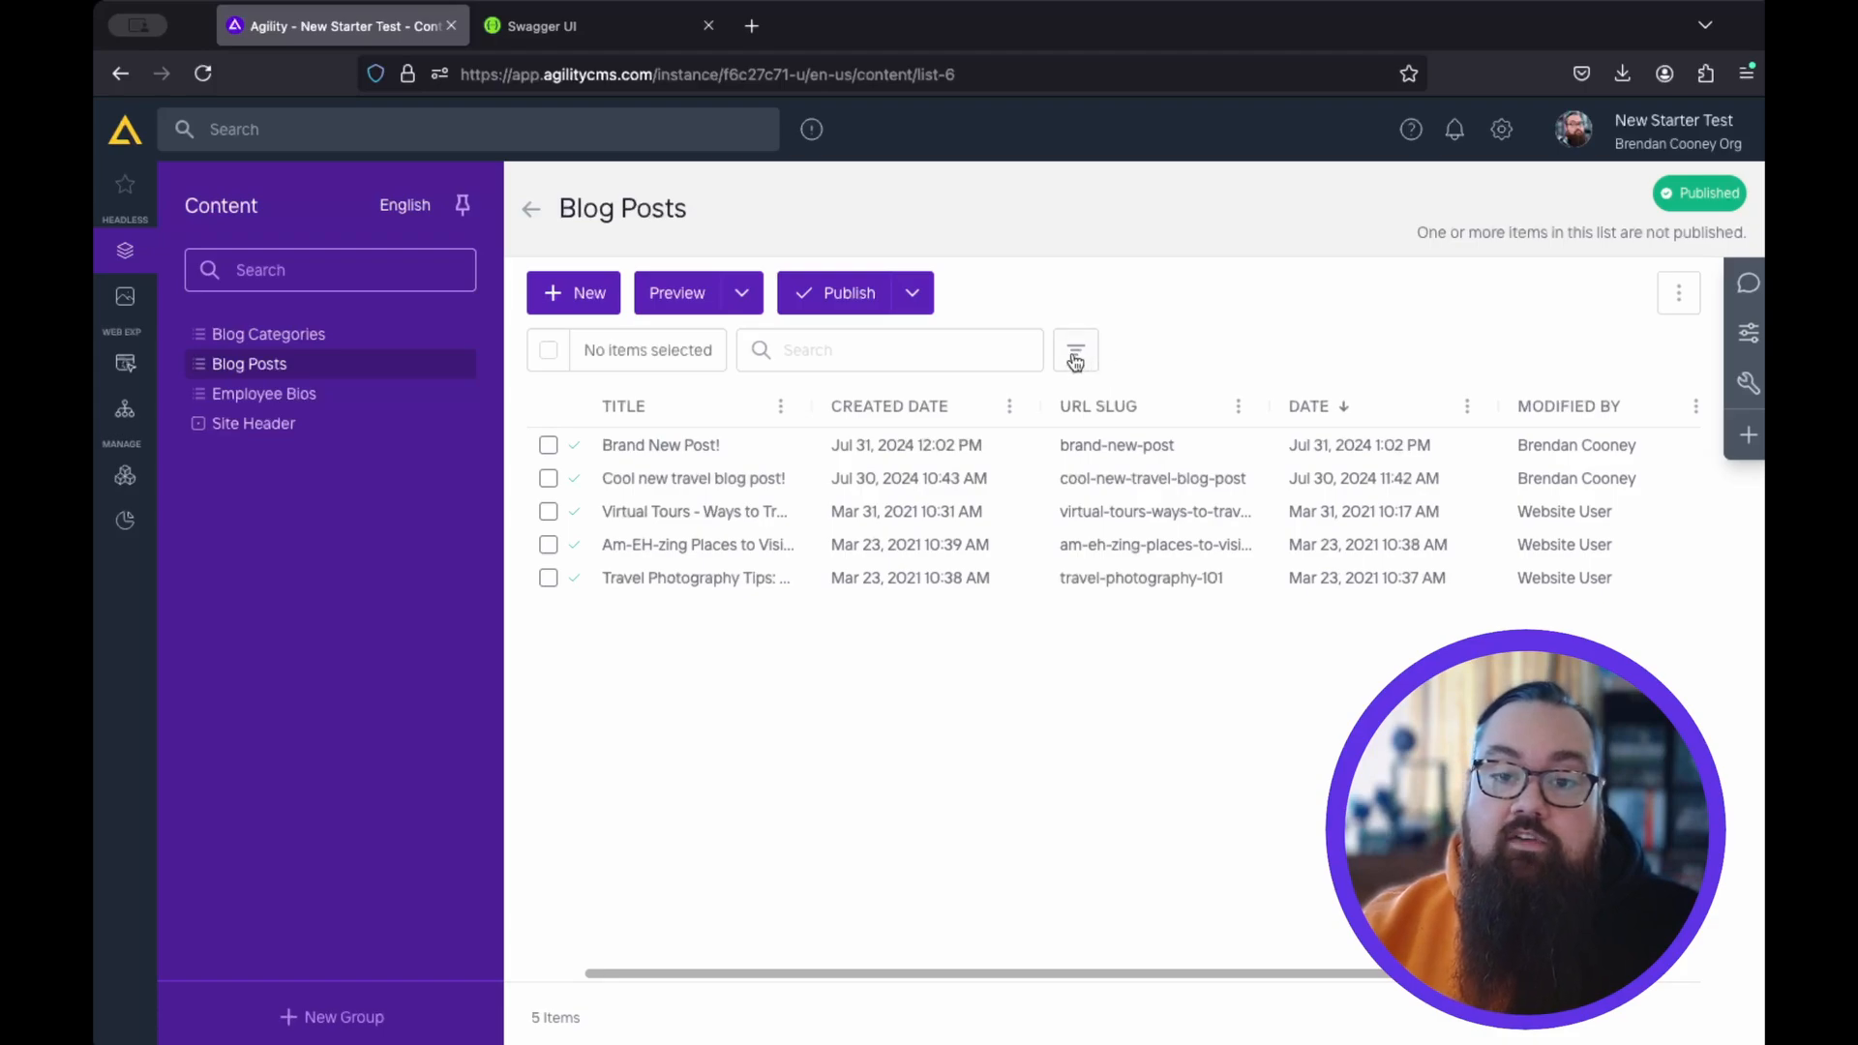
left_click(548, 511)
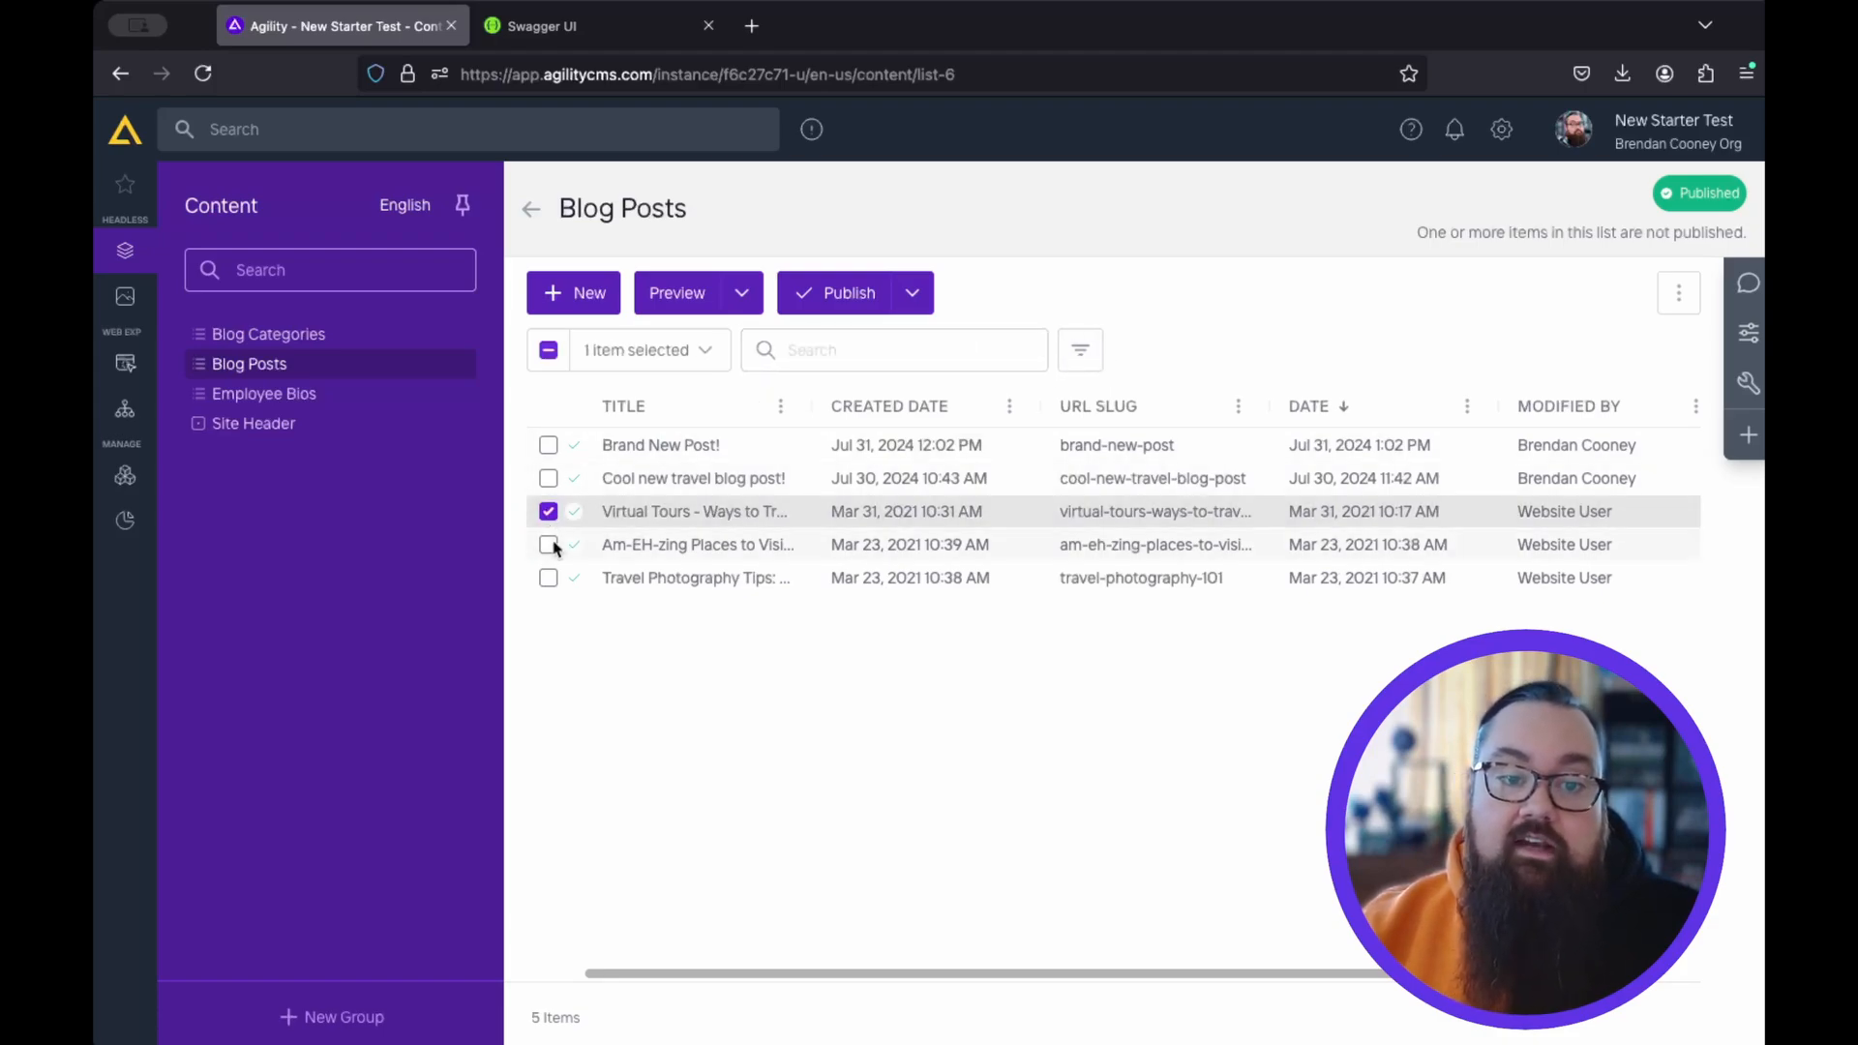
left_click(547, 544)
left_click(710, 354)
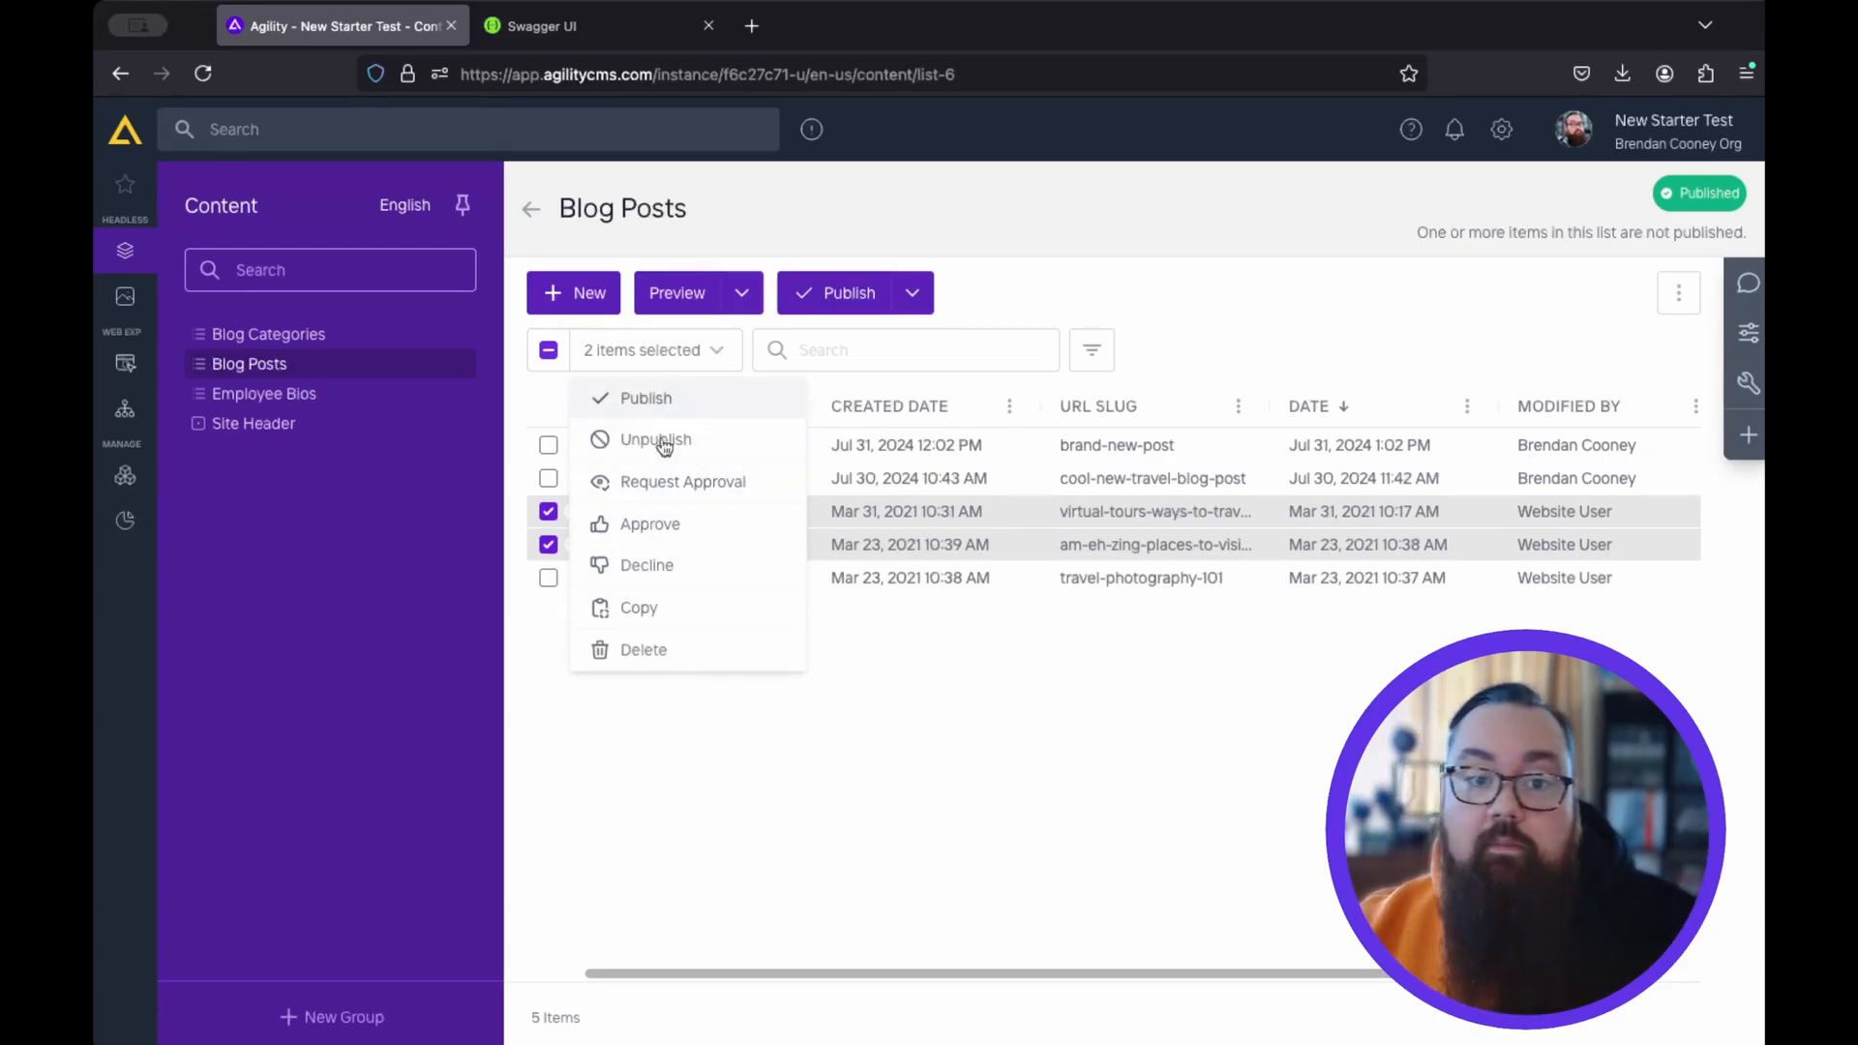
left_click(860, 706)
left_click(548, 511)
left_click(548, 544)
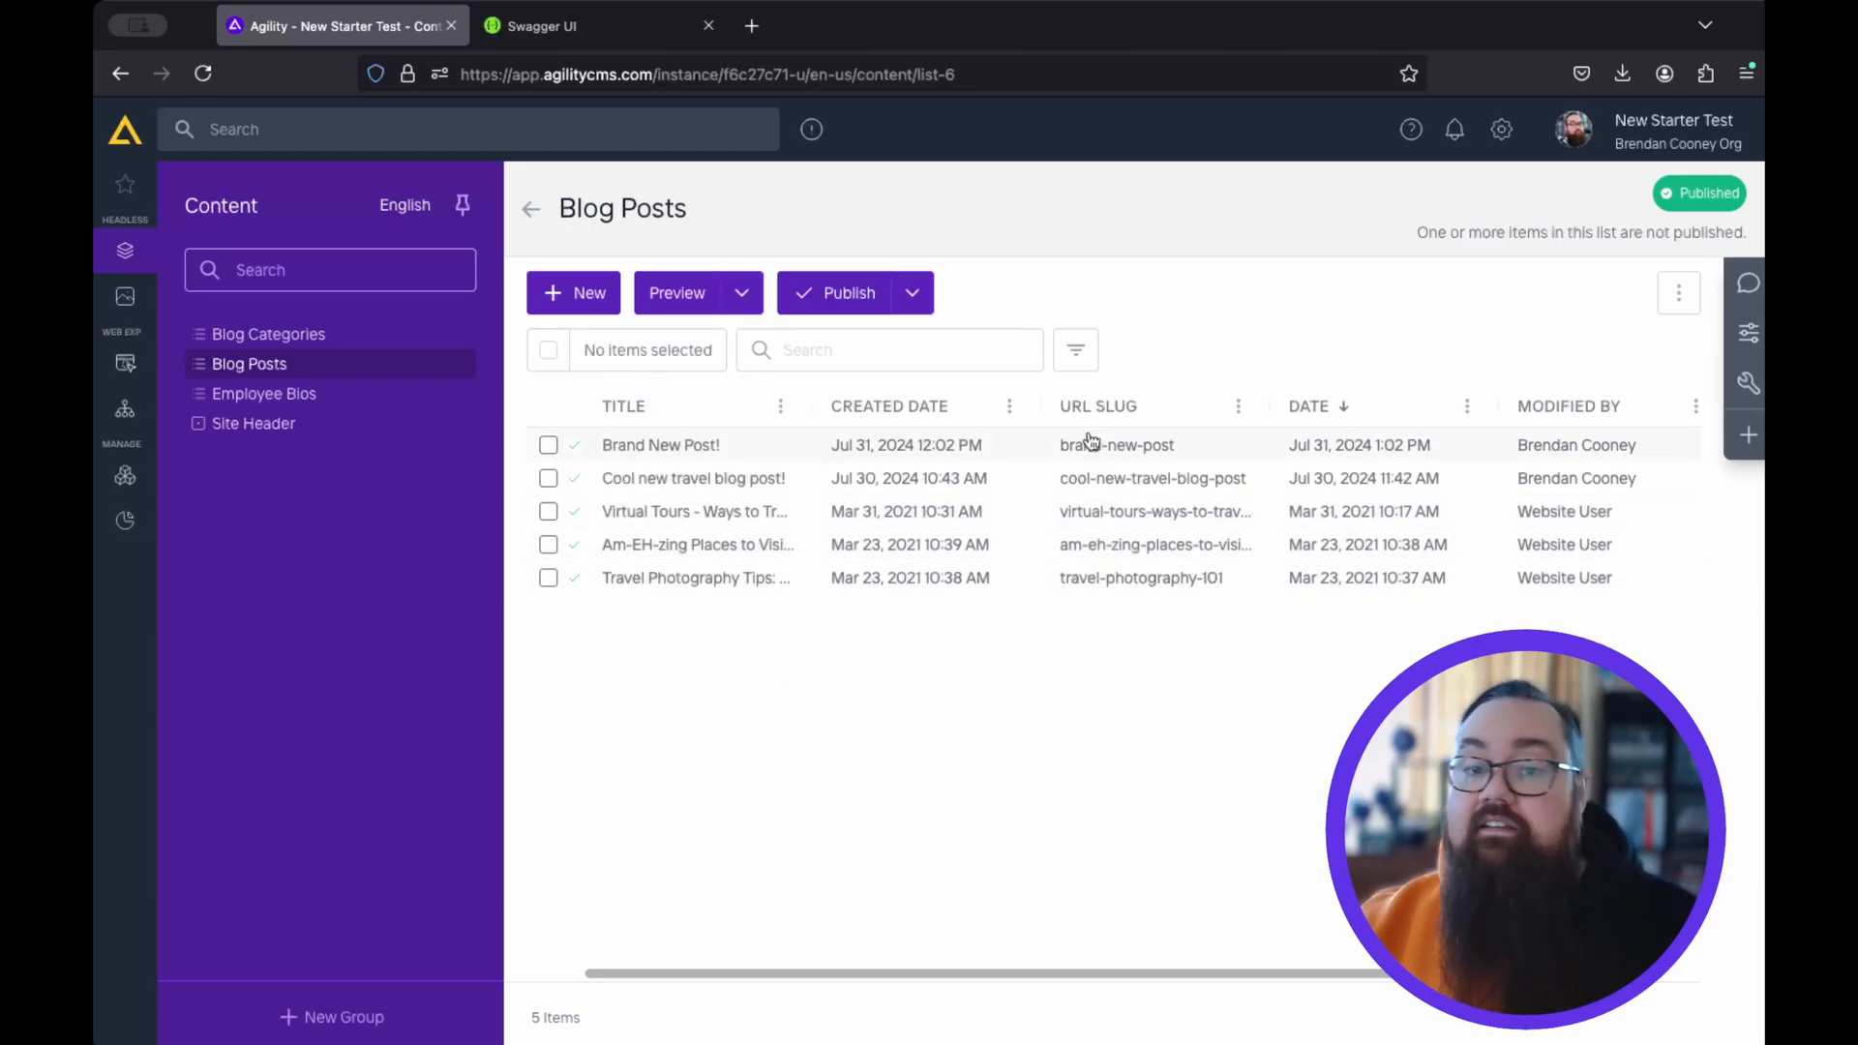
- Filter the Blog Posts list to deleted items, and turn the Show Deleted filter back off
left_click(1078, 353)
left_click(1285, 514)
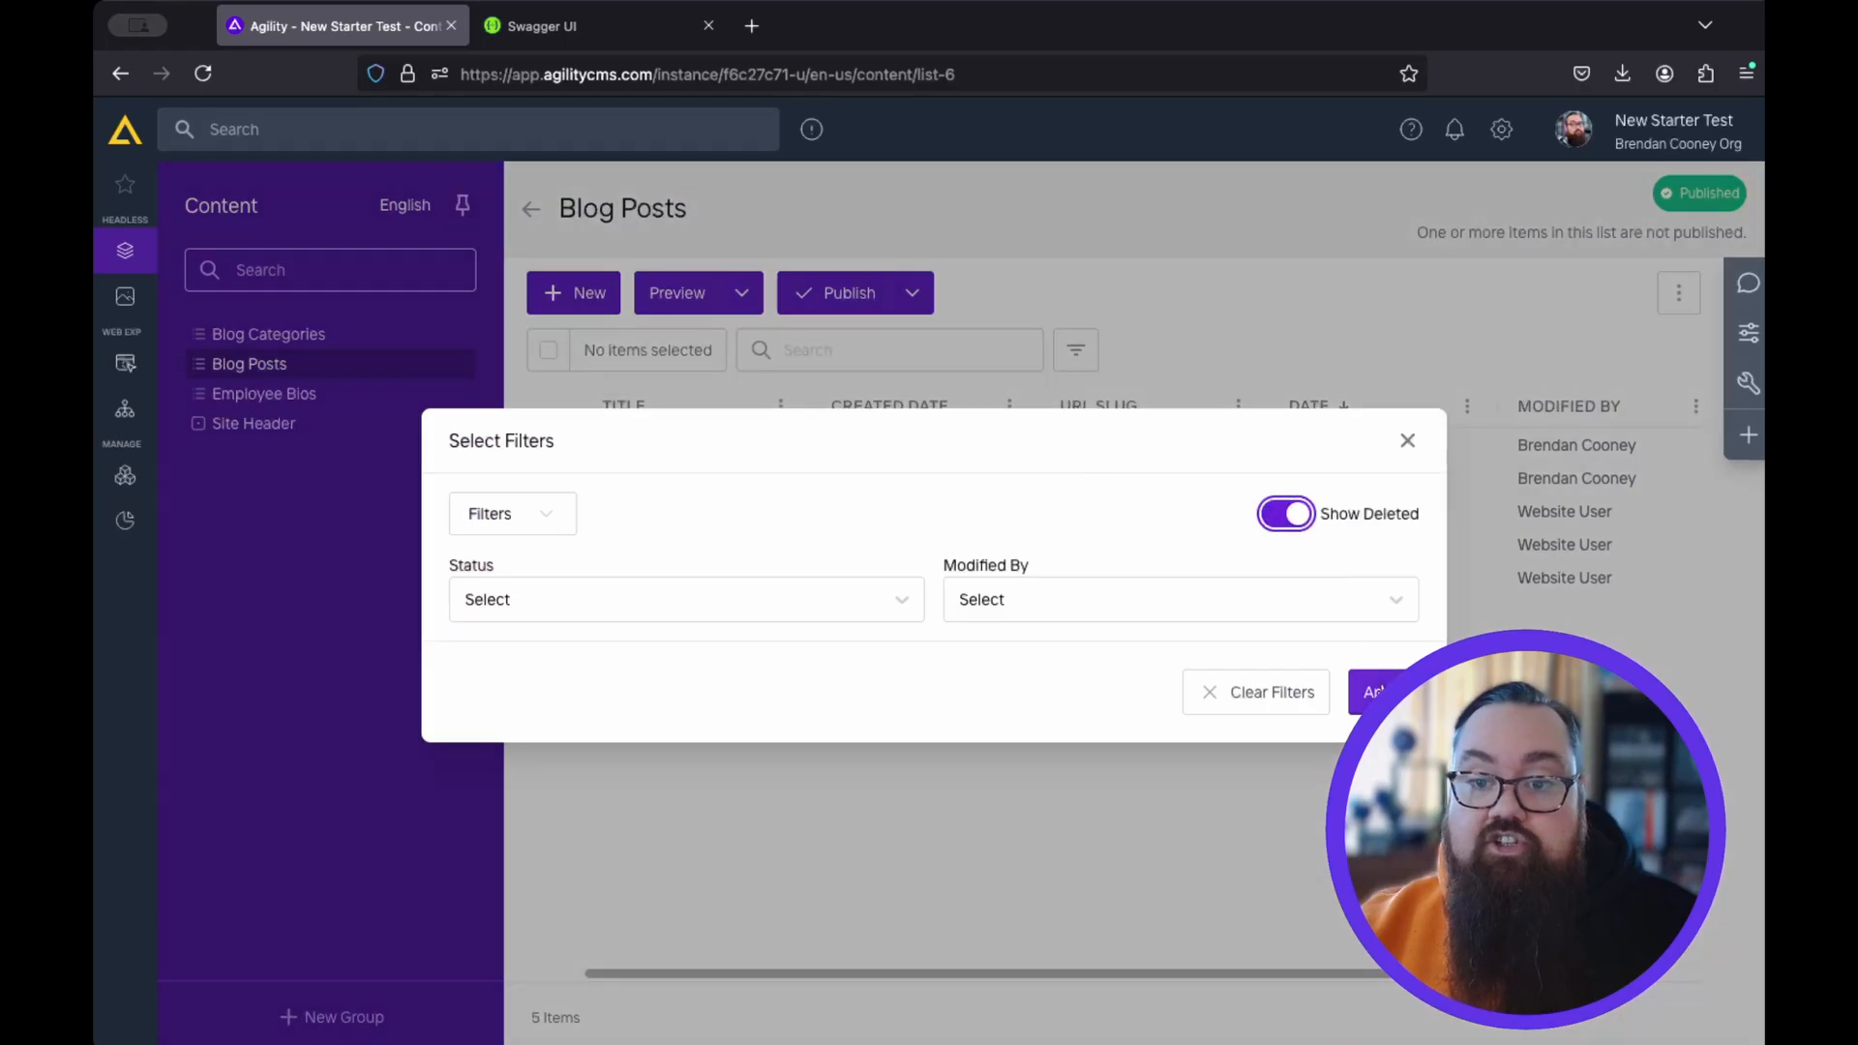
left_click(1372, 692)
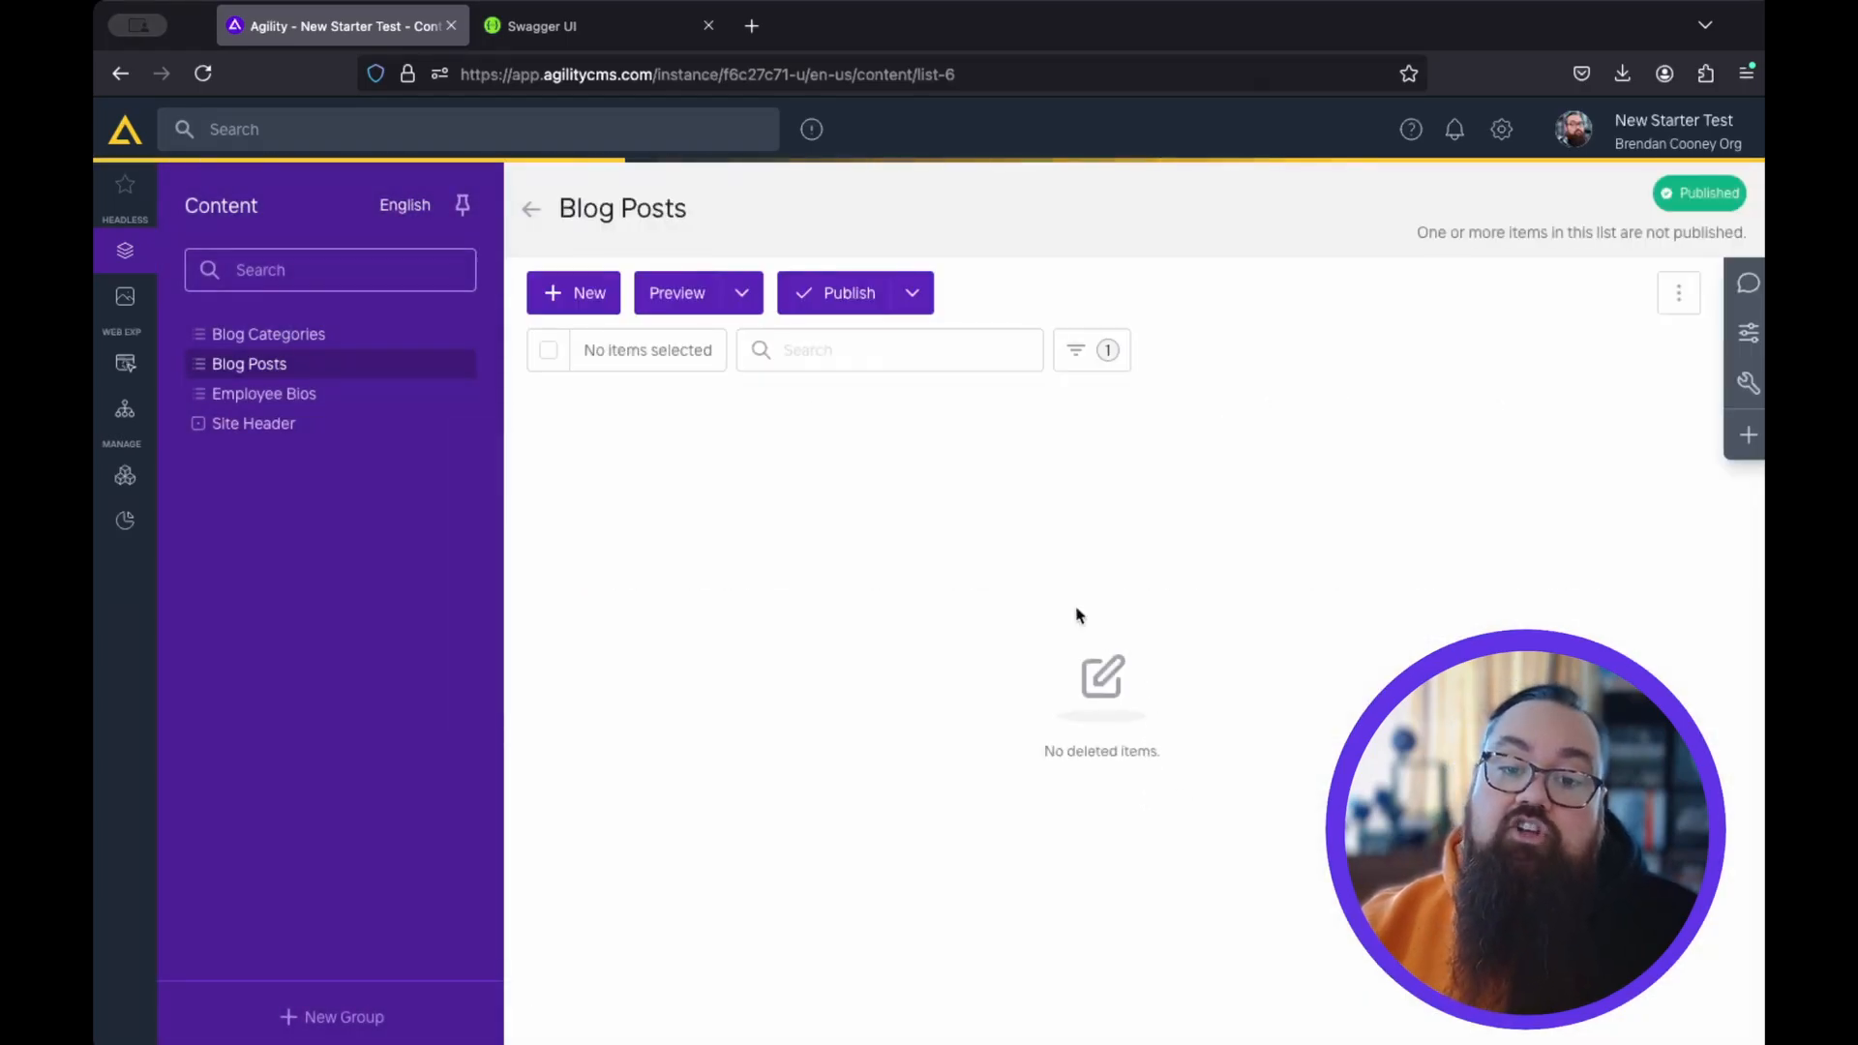
left_click(1101, 354)
left_click(1323, 513)
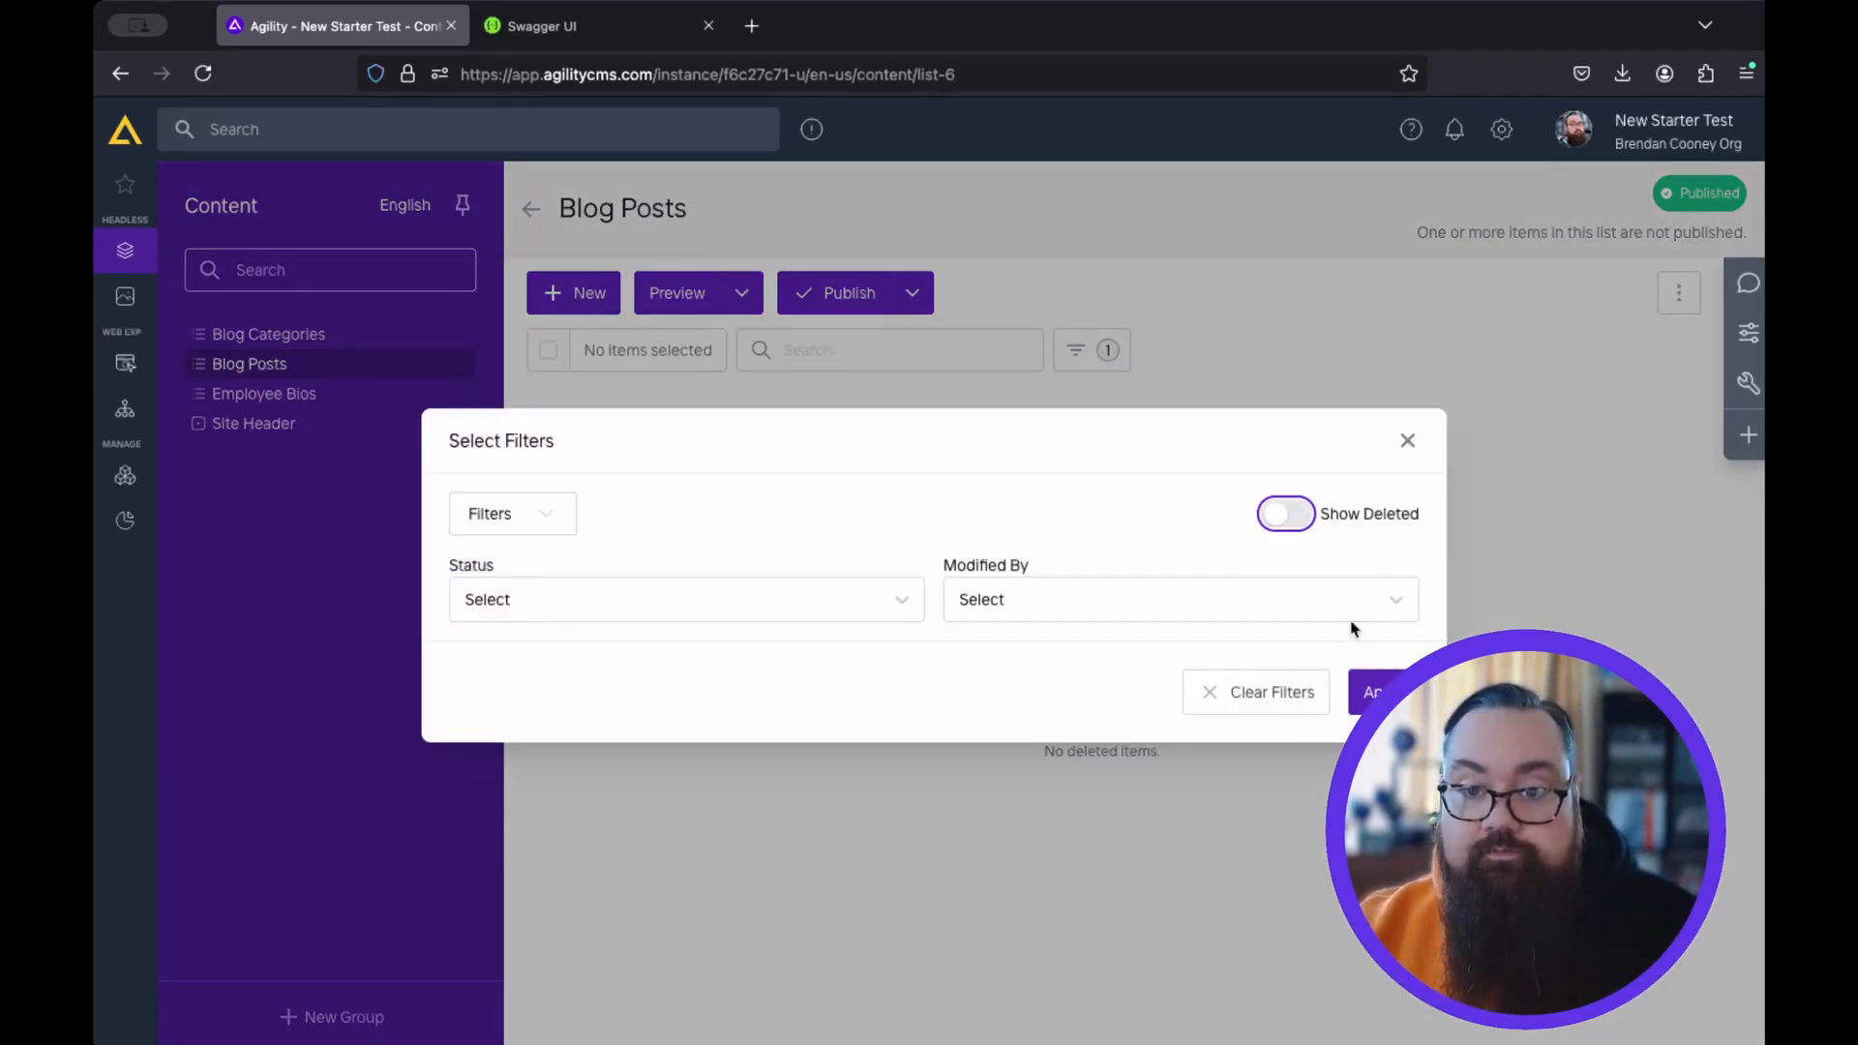
left_click(1369, 691)
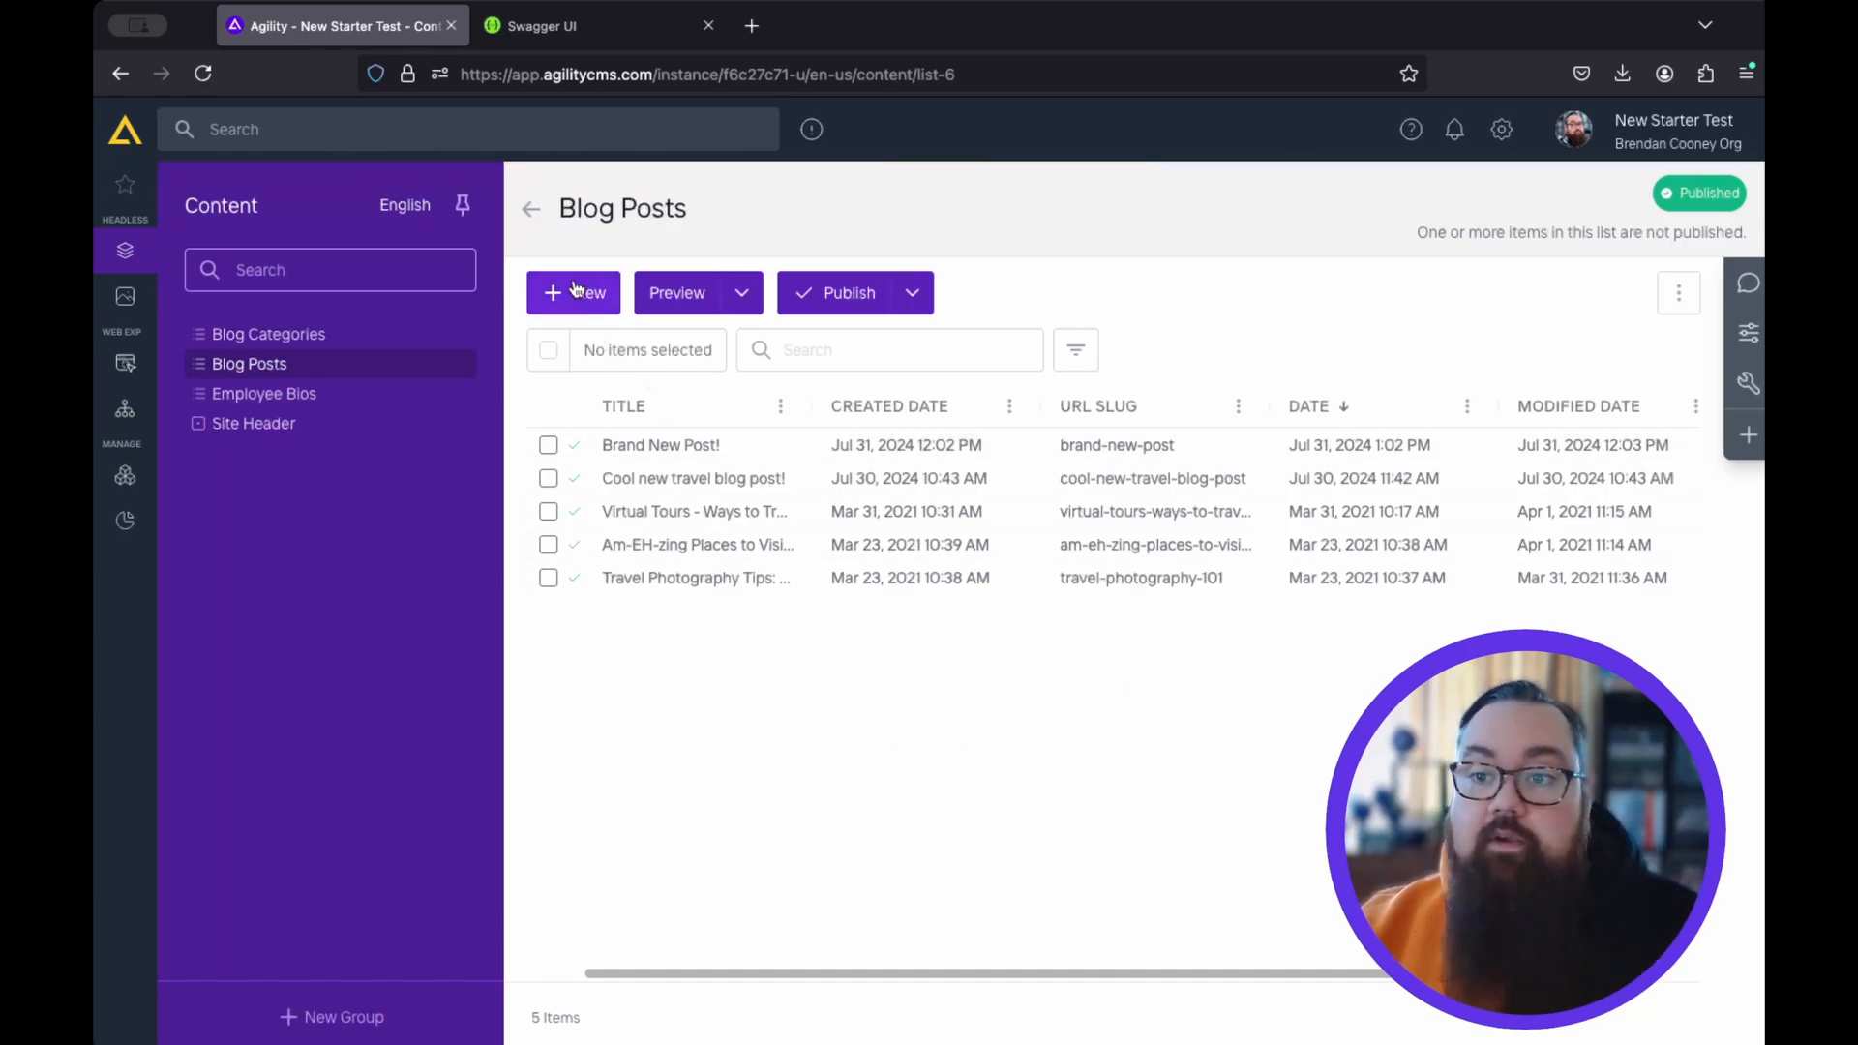
- Review the Blog Posts list's additional actions, comments, properties and developer settings
left_click(1678, 297)
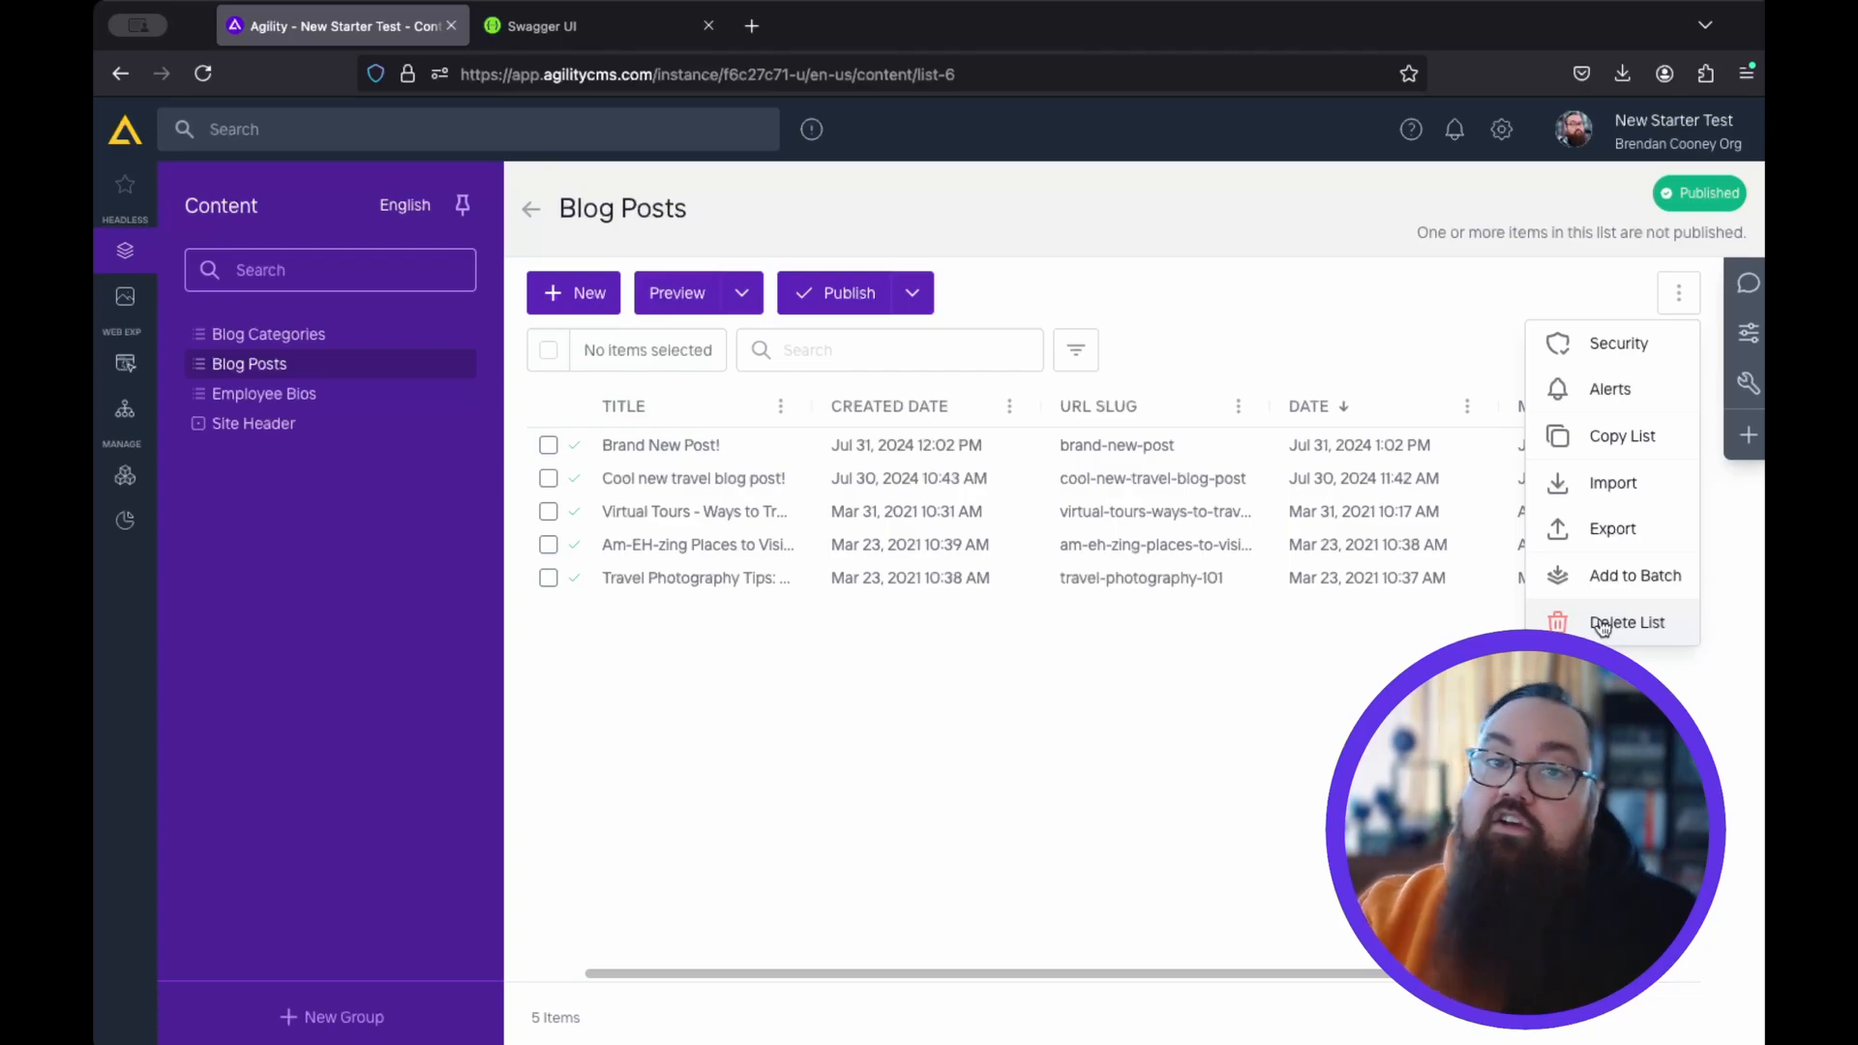
left_click(1723, 624)
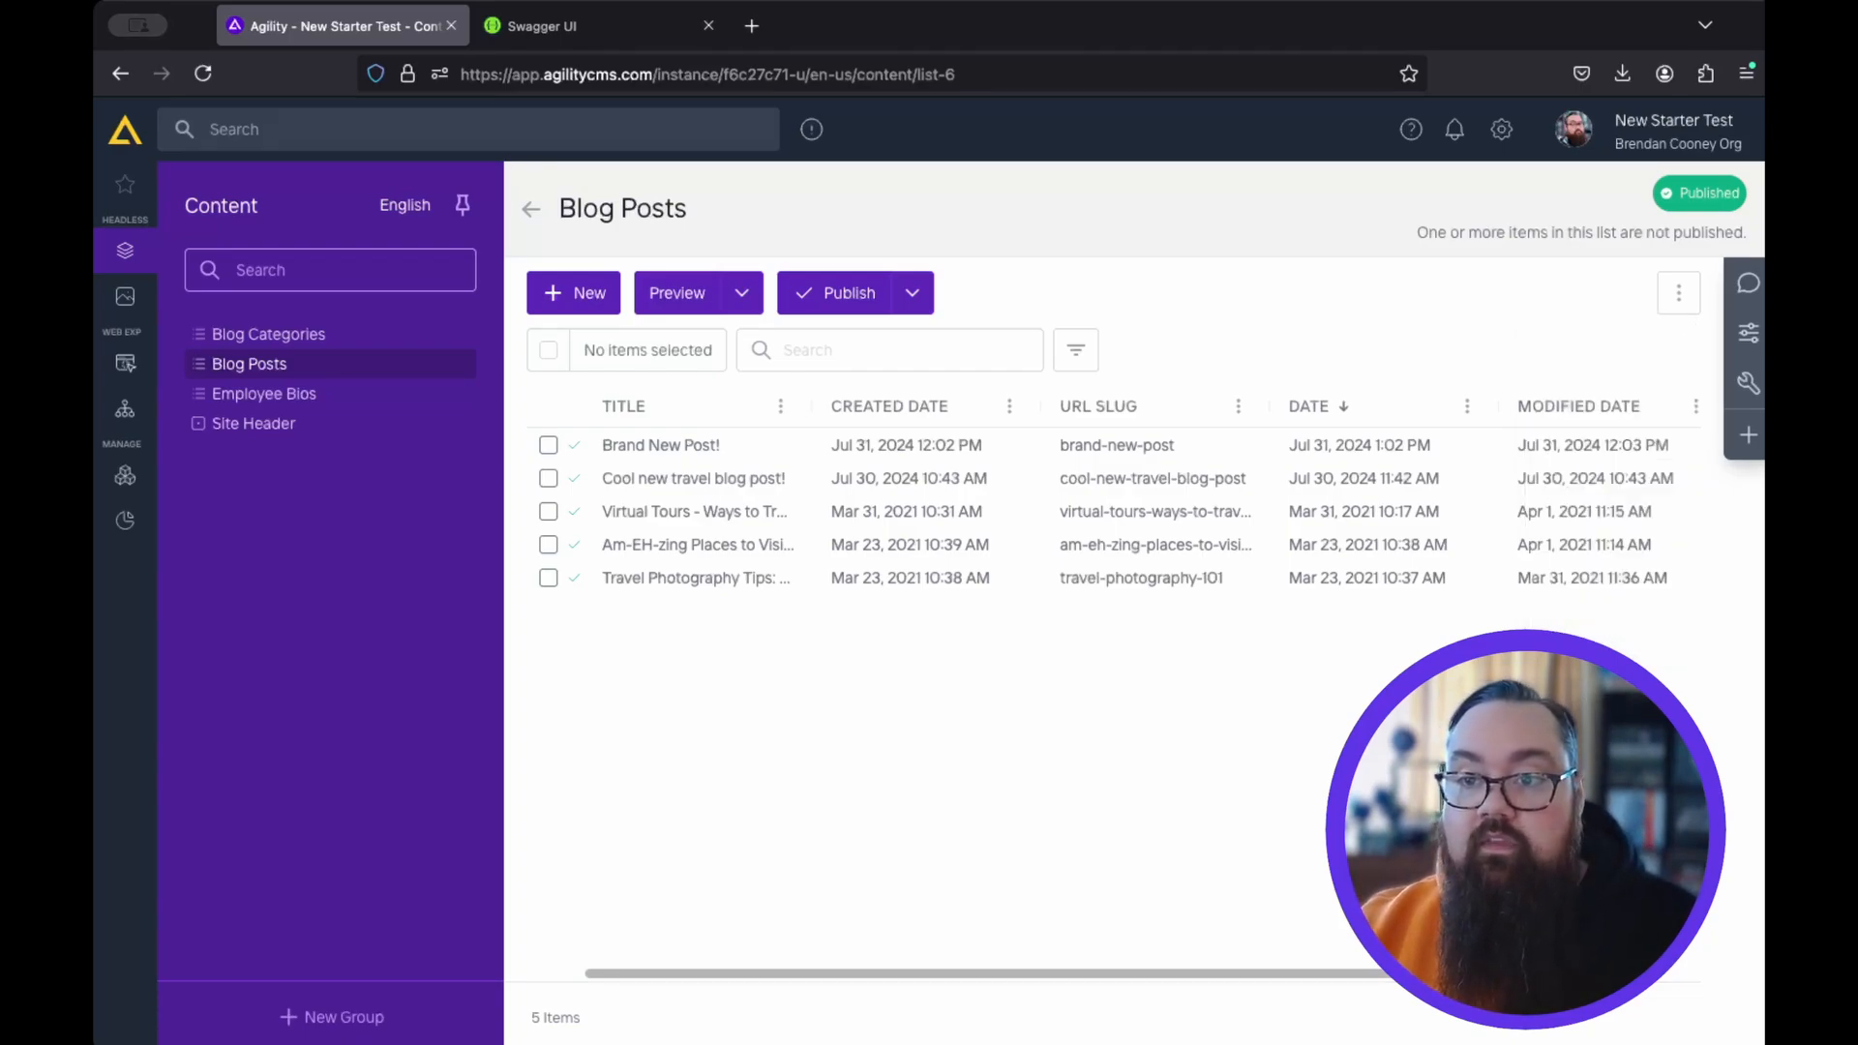
left_click(1748, 284)
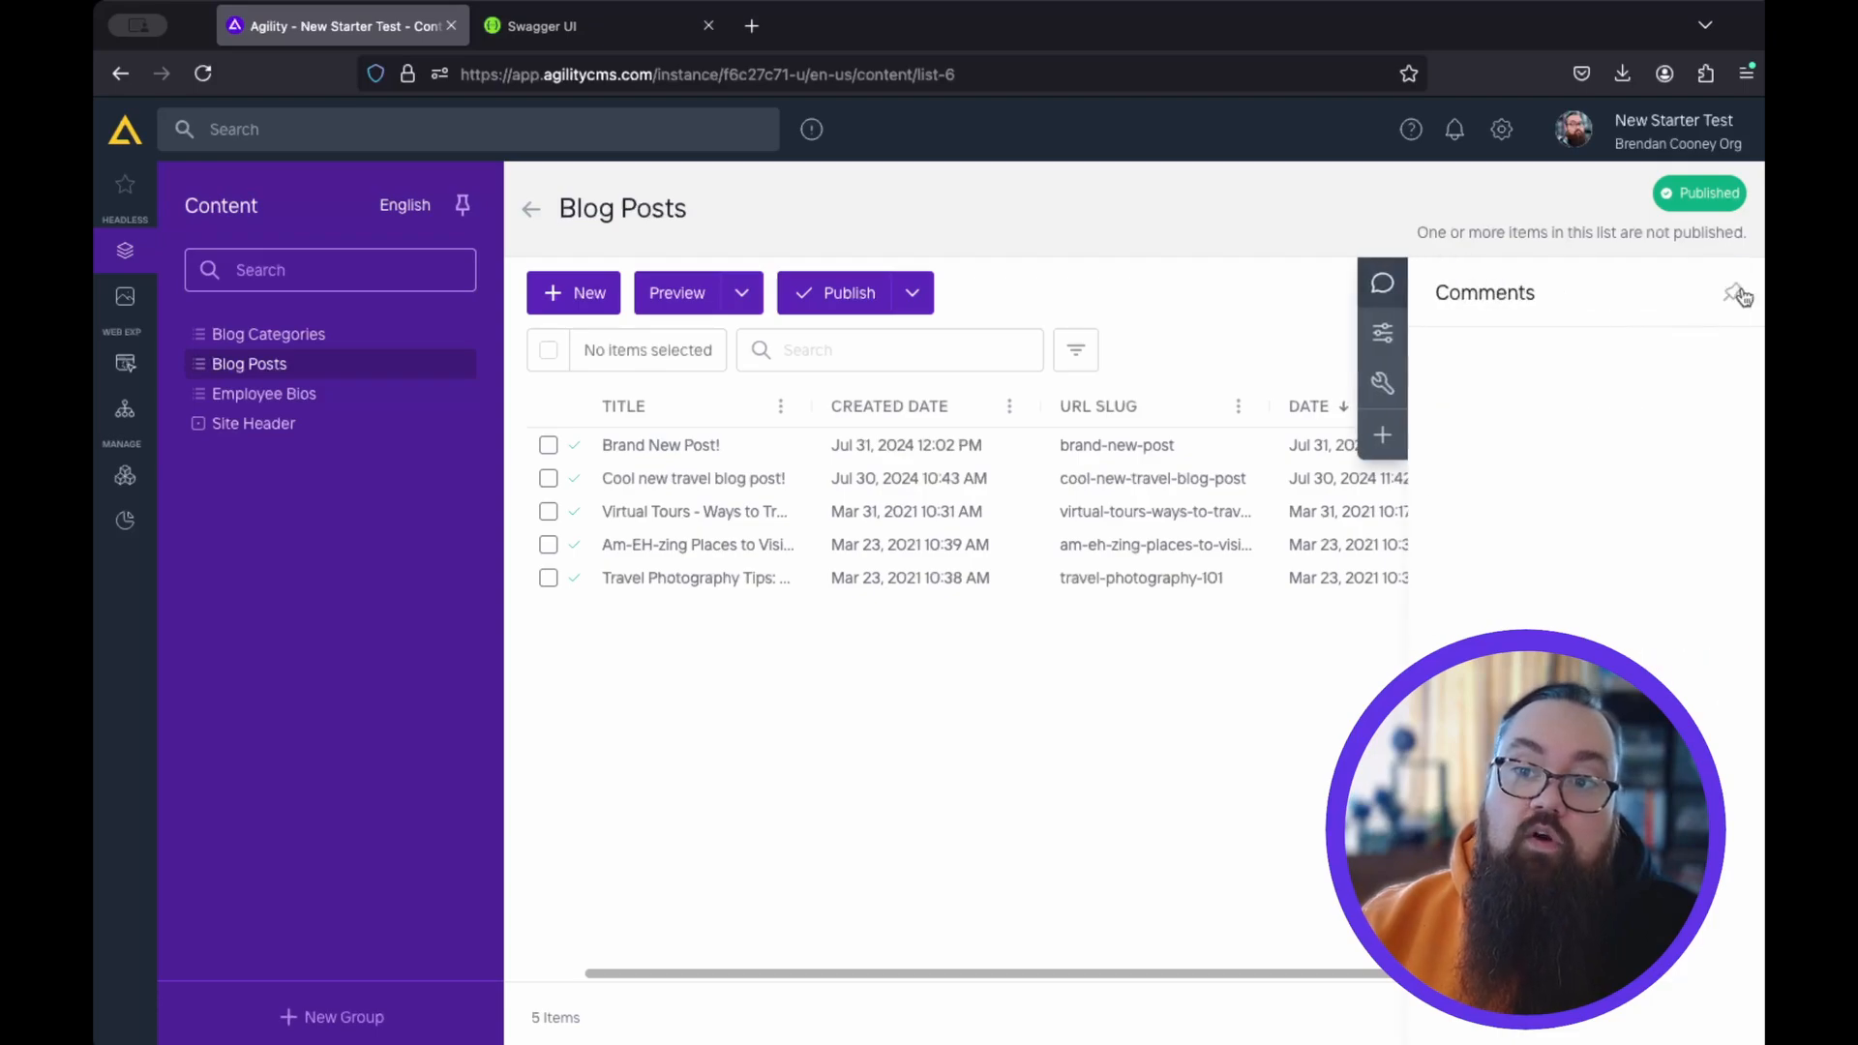
left_click(1382, 333)
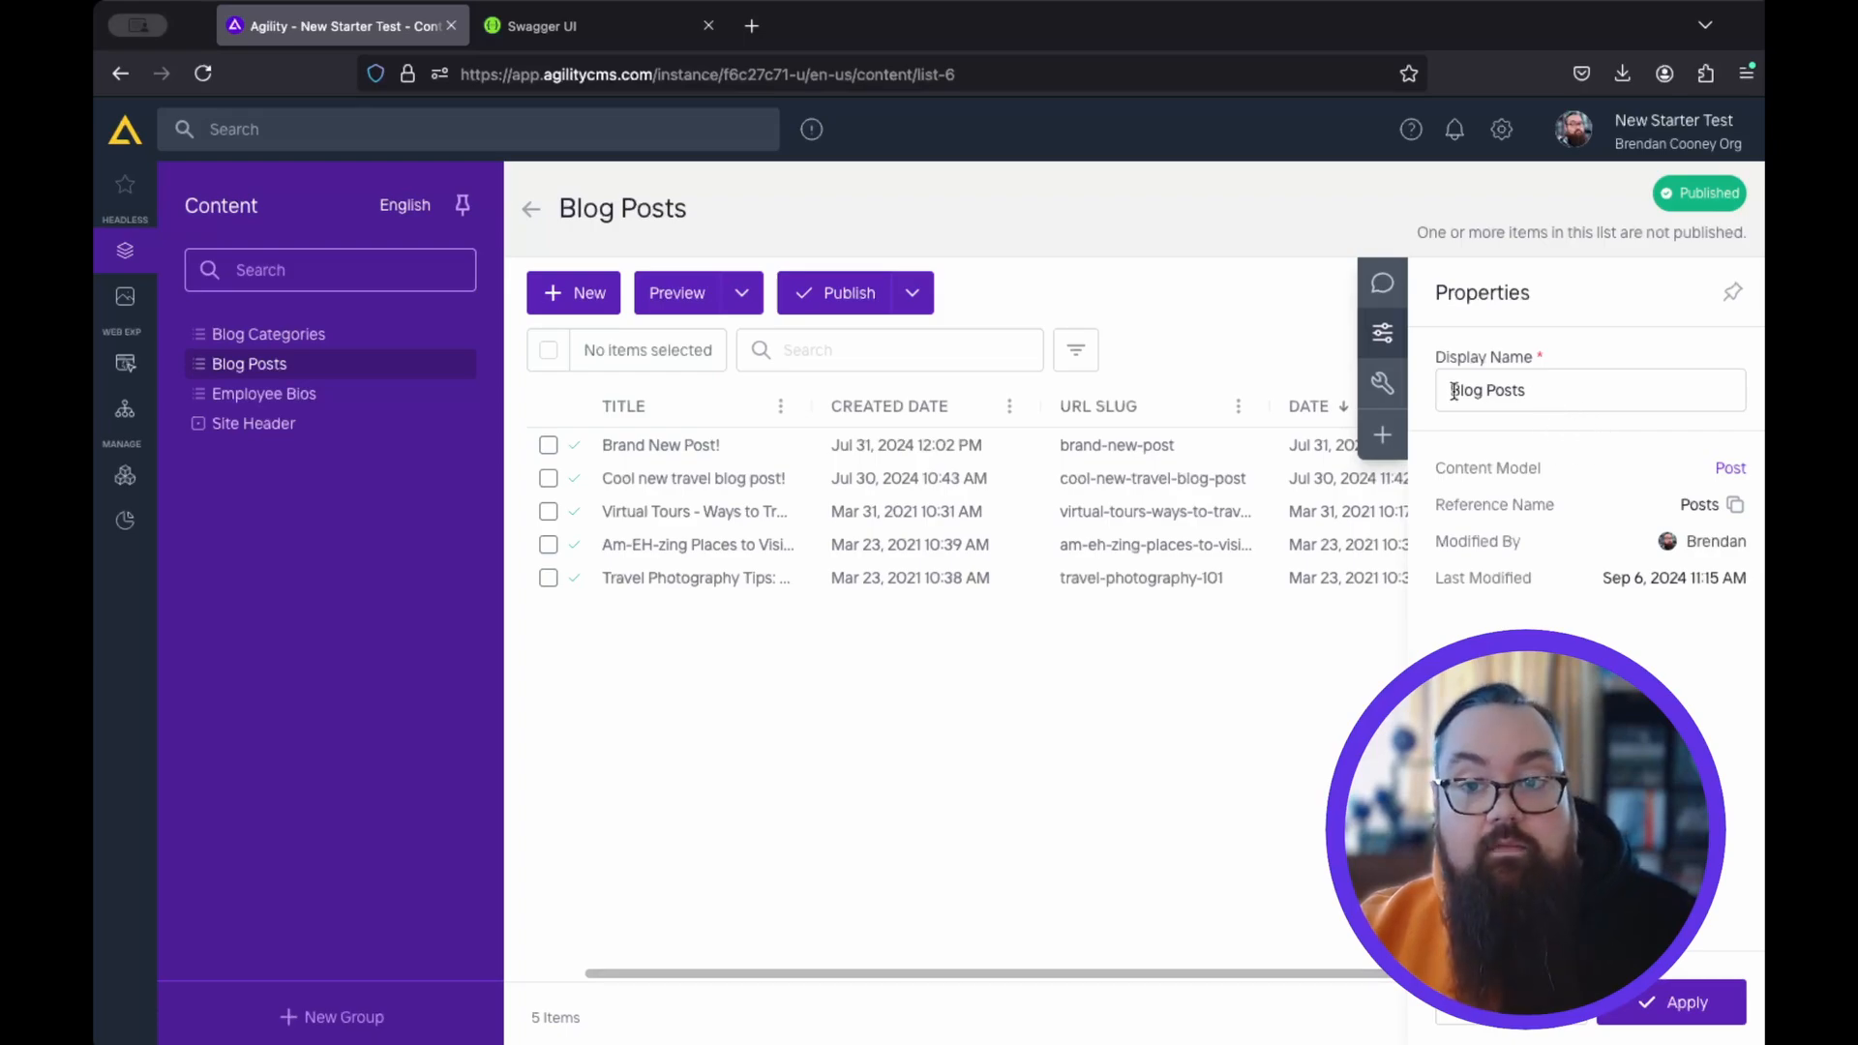
left_click(1378, 387)
scroll(1643, 423, "down", 5)
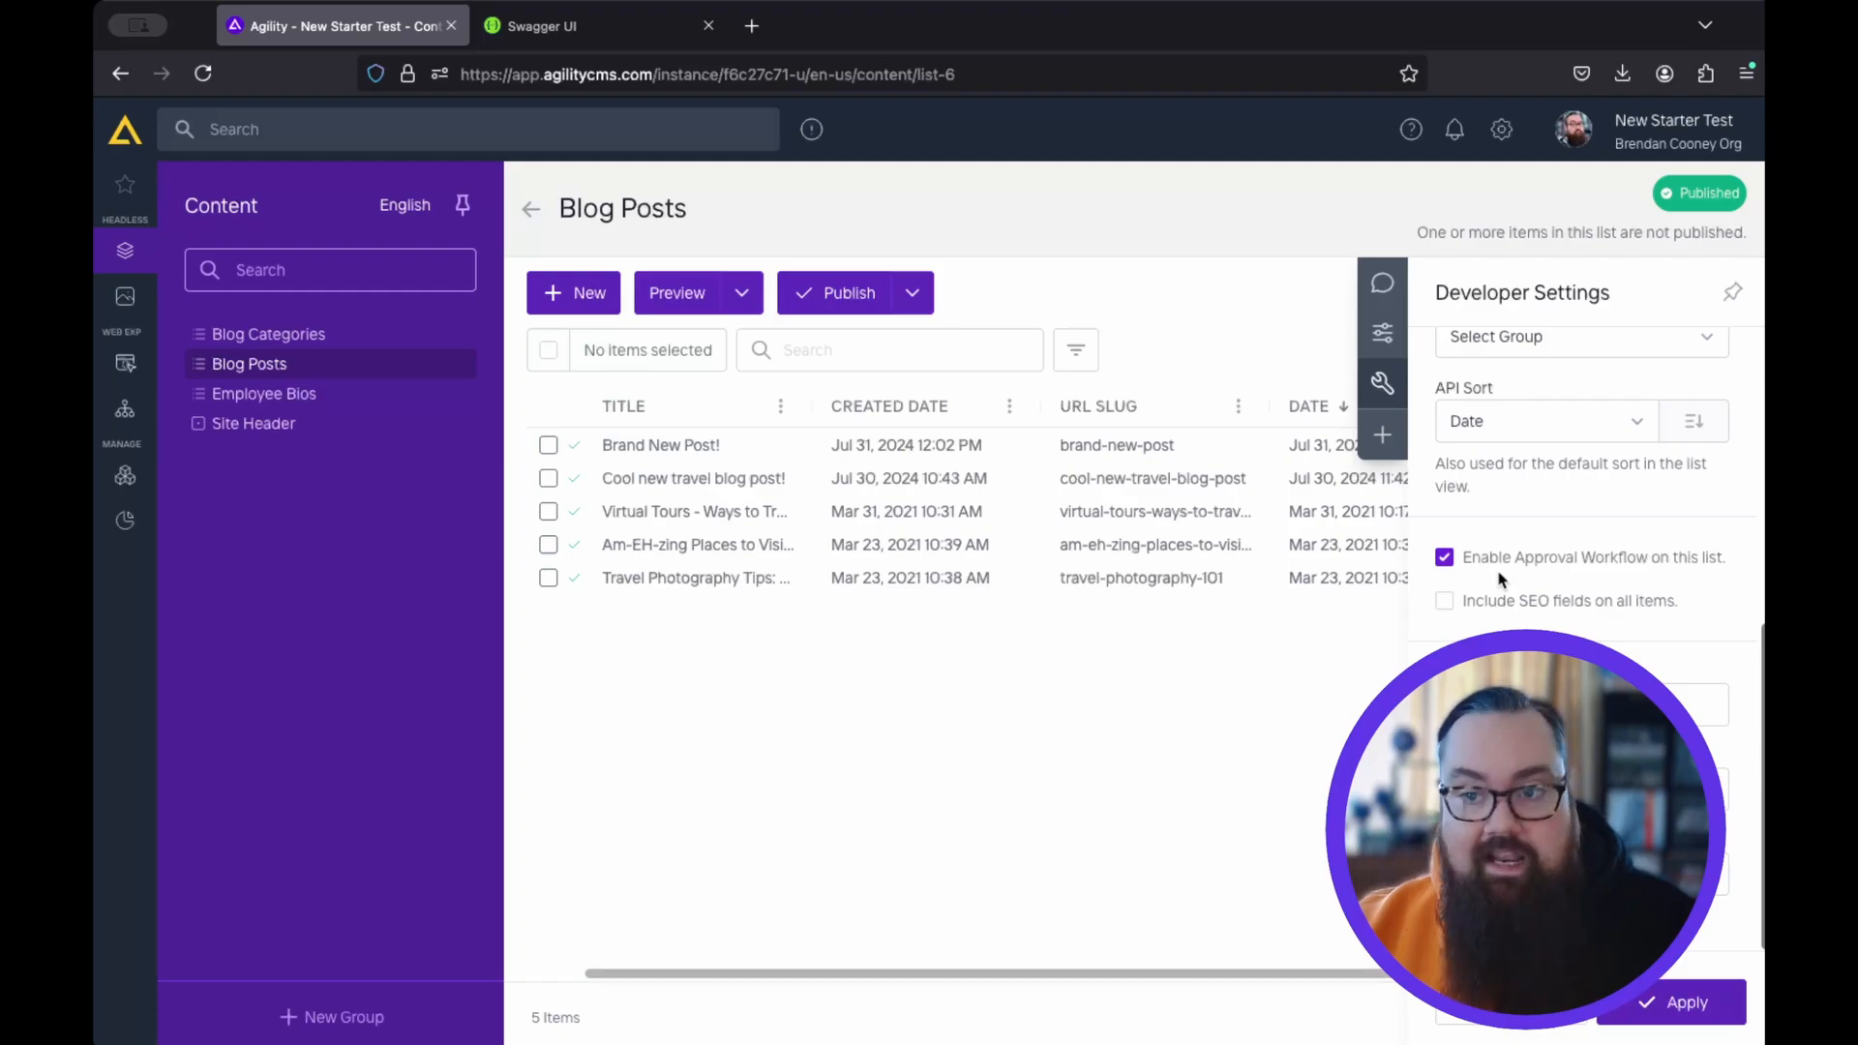
left_click(1189, 769)
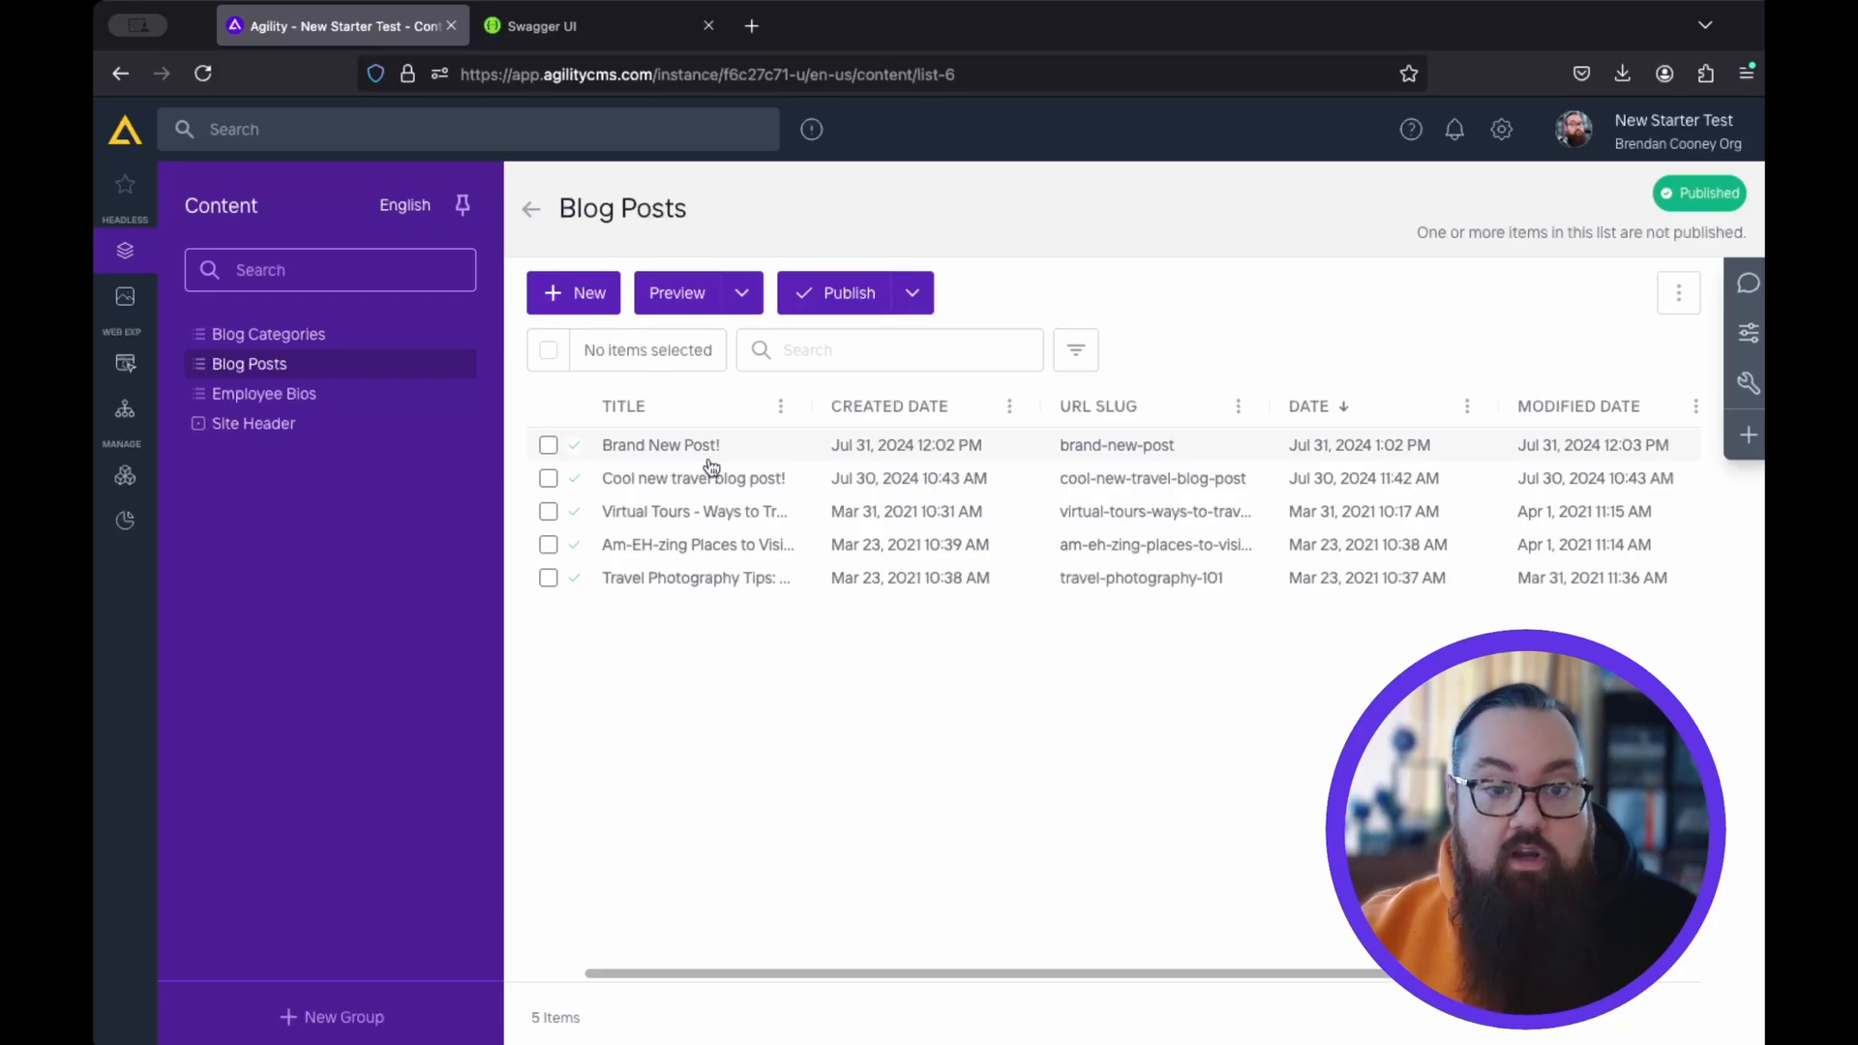
- Open the "Virtual Tours - Ways to Travel From Home" post and review its save, preview and publish options
left_click(709, 514)
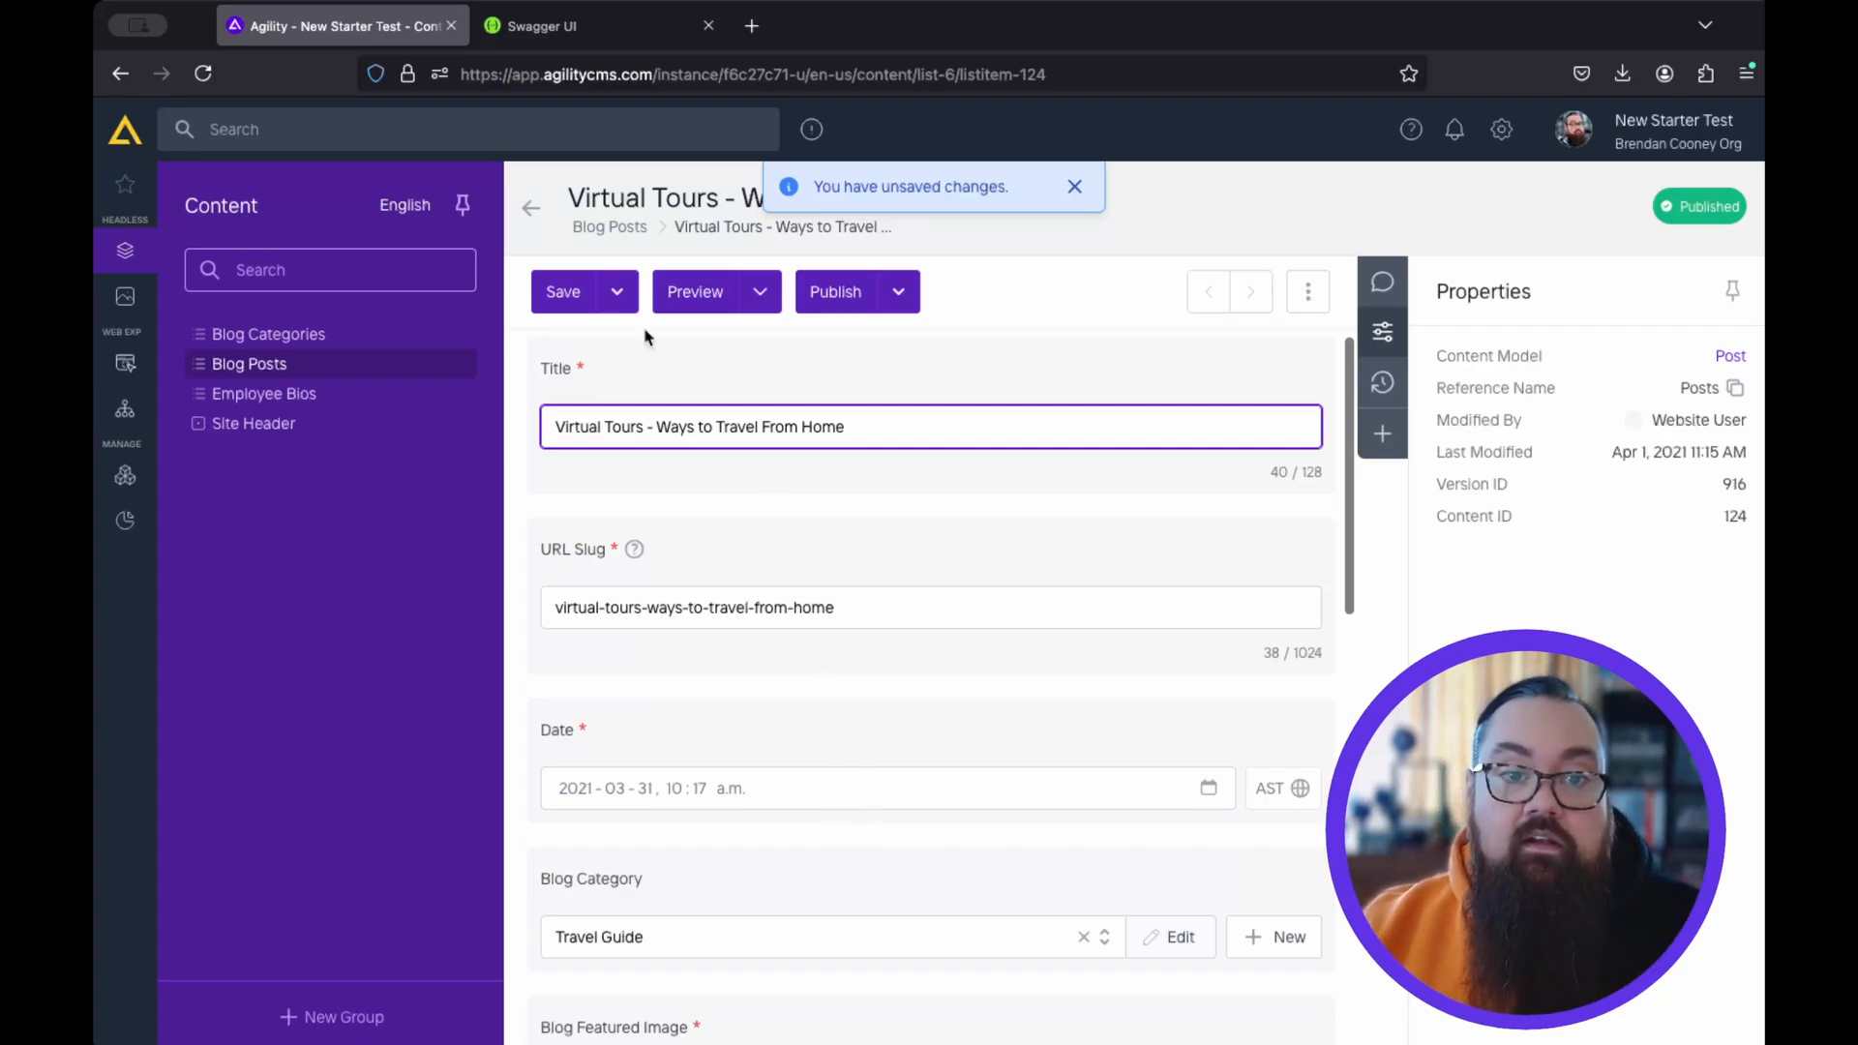
left_click(616, 291)
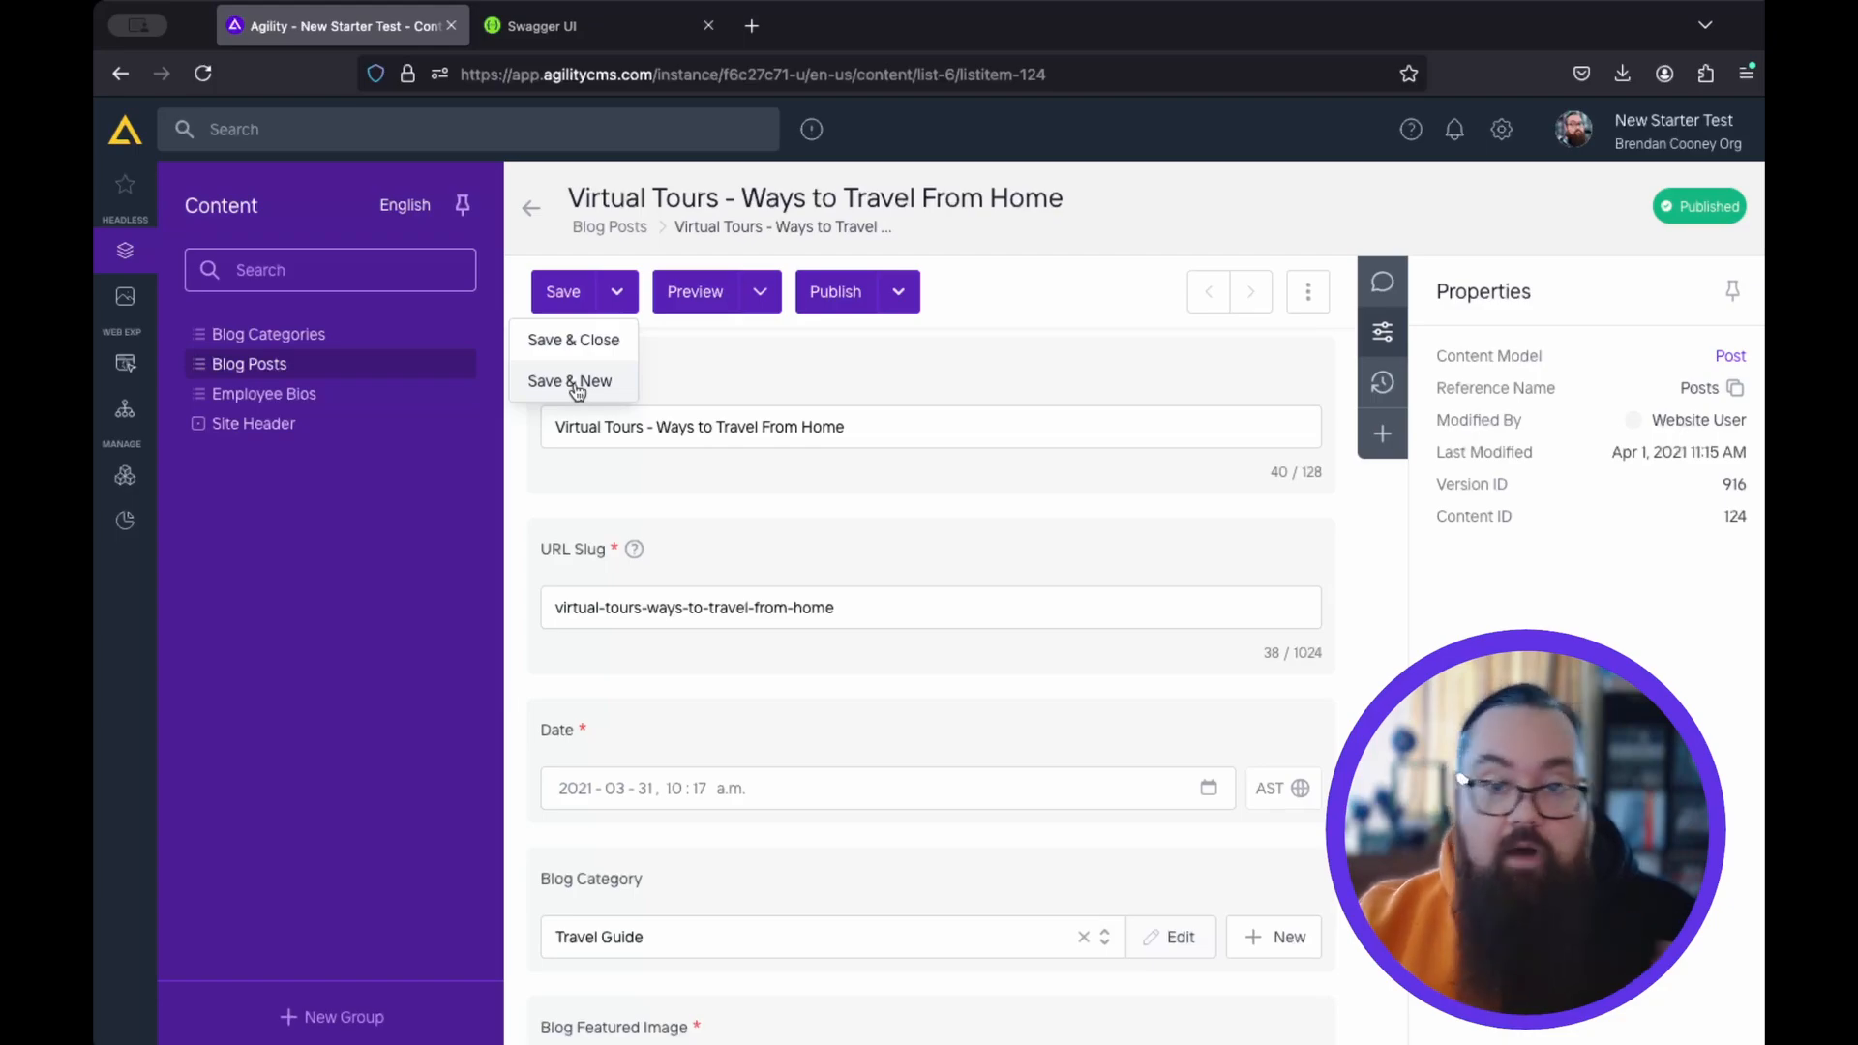
left_click(760, 293)
left_click(760, 292)
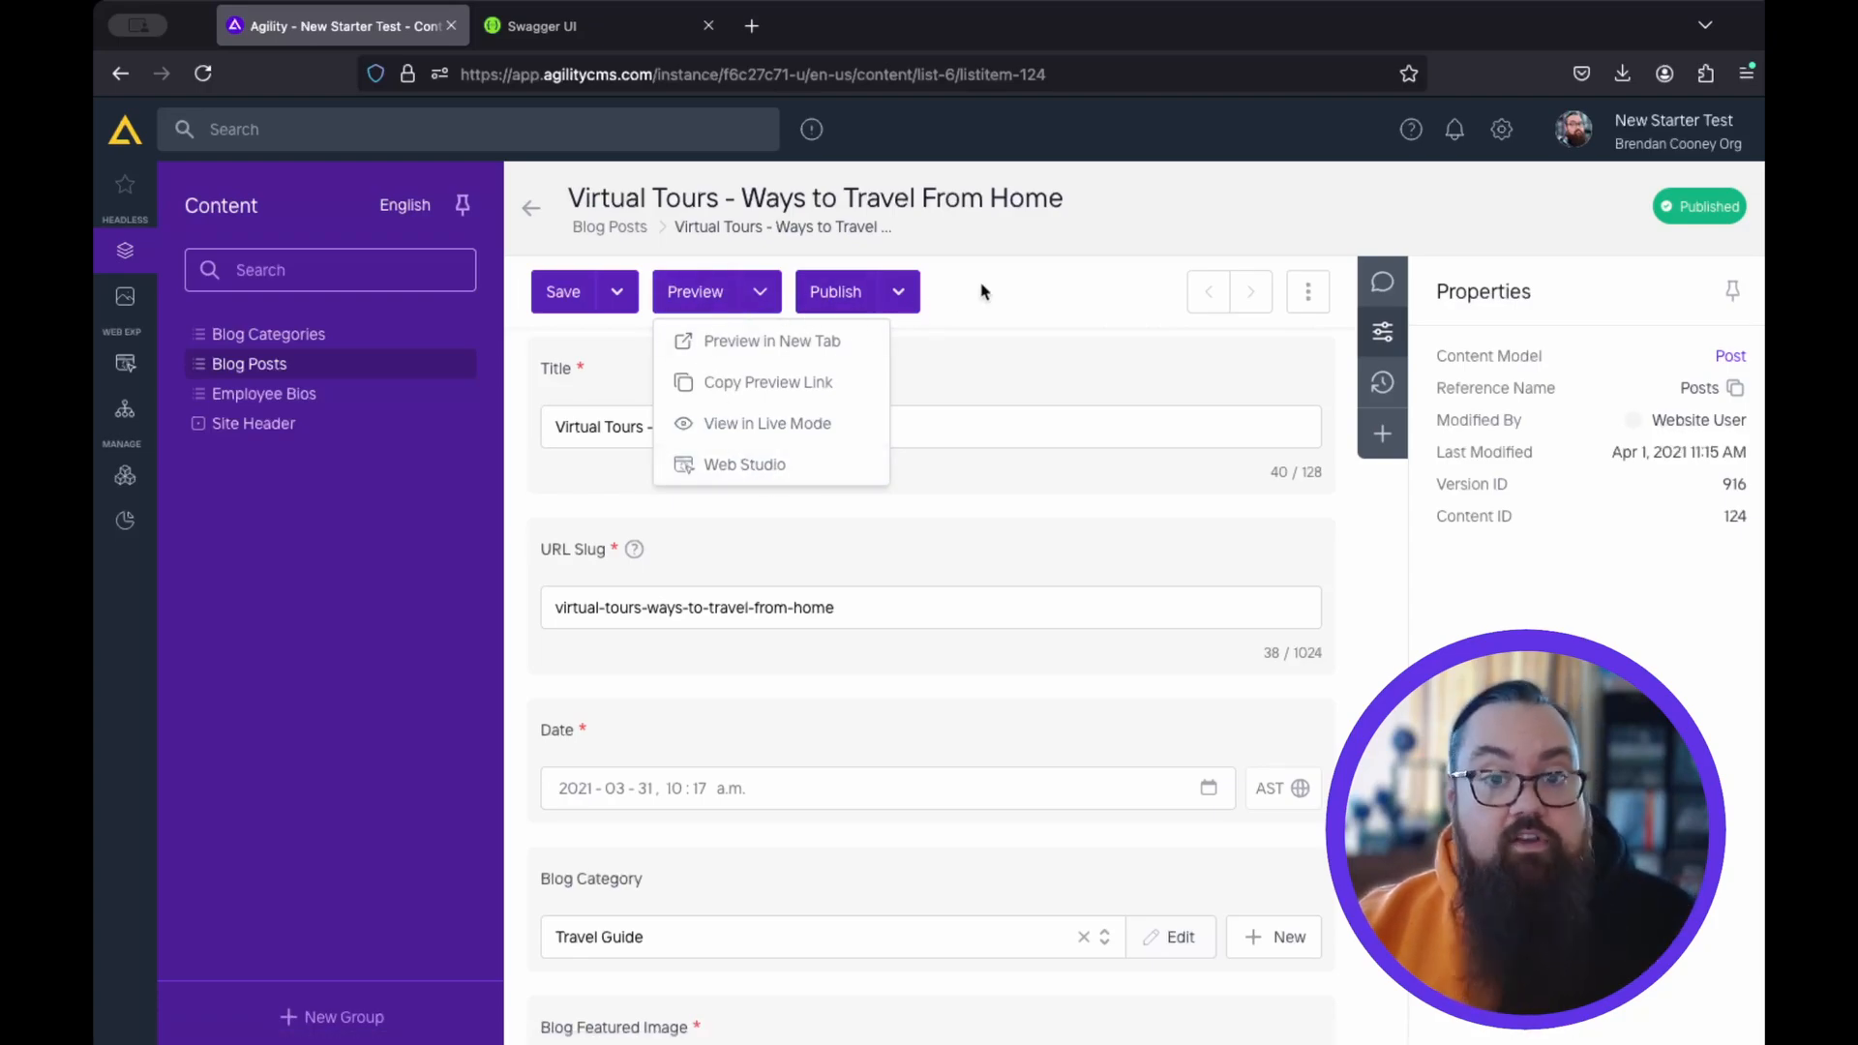
left_click(915, 297)
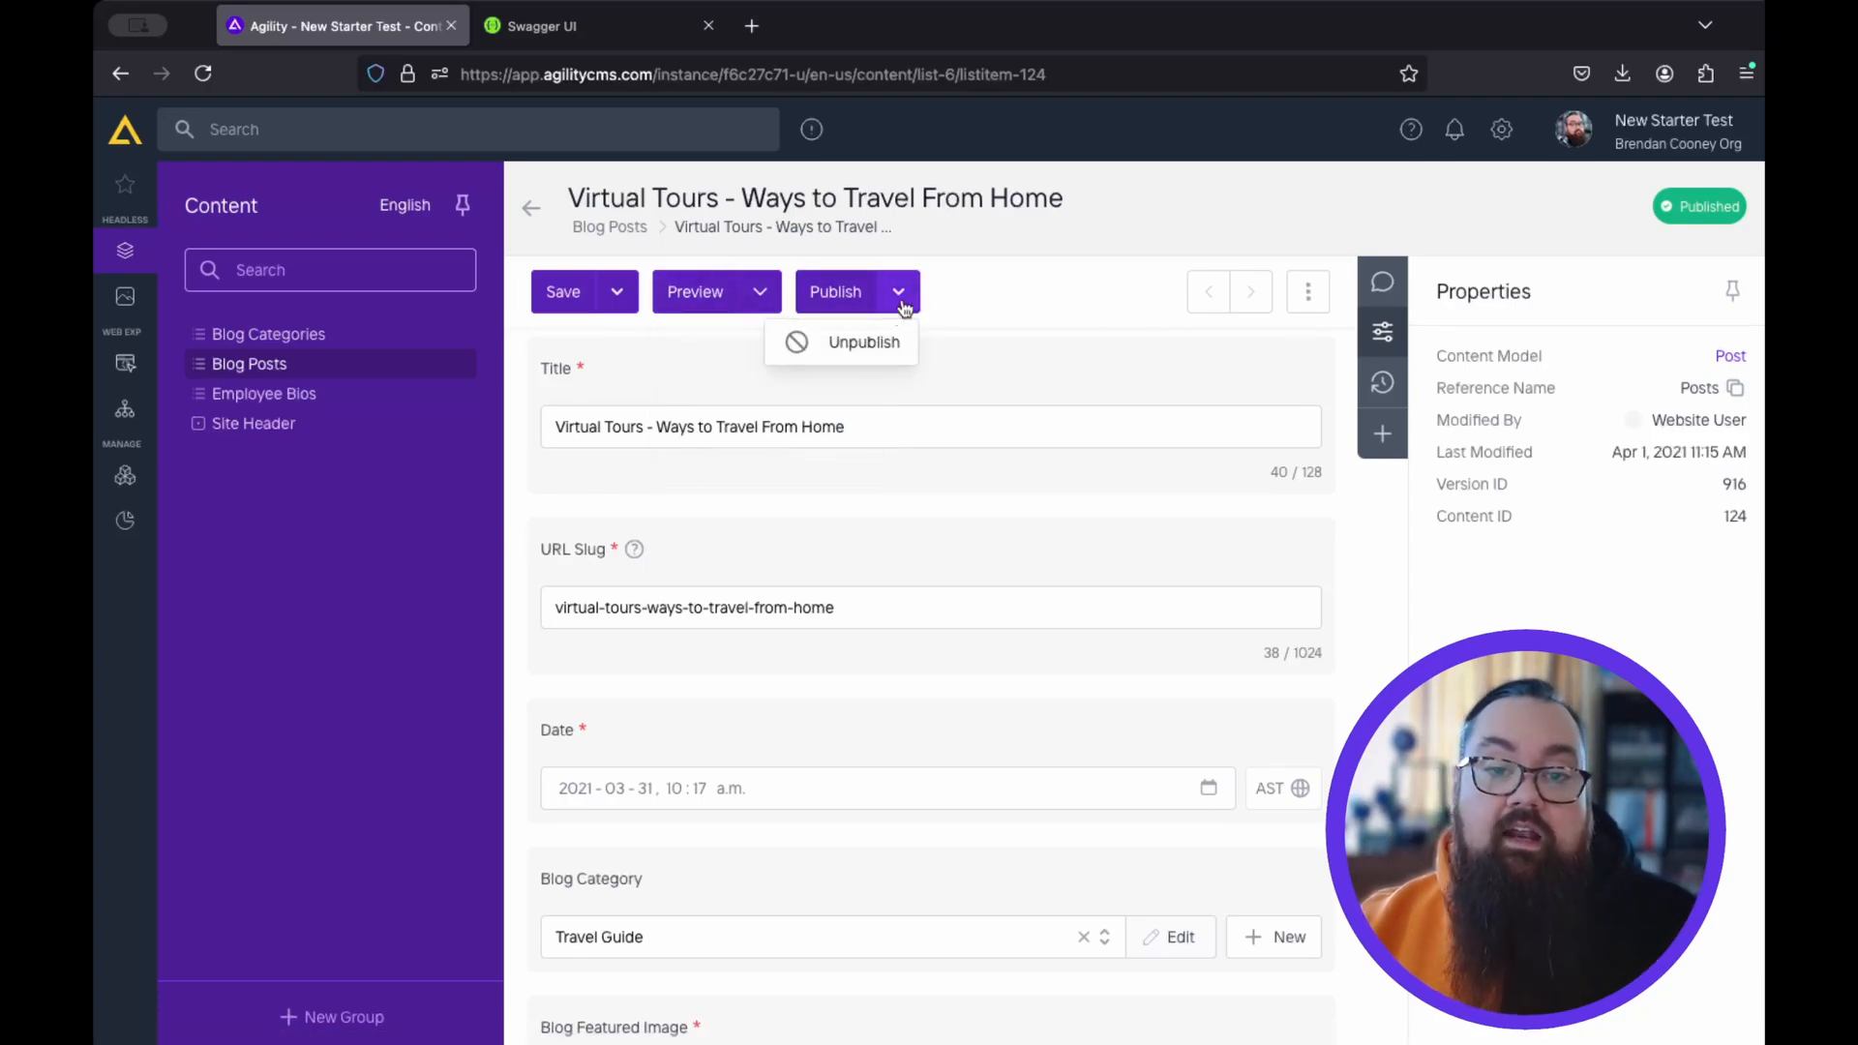
left_click(963, 297)
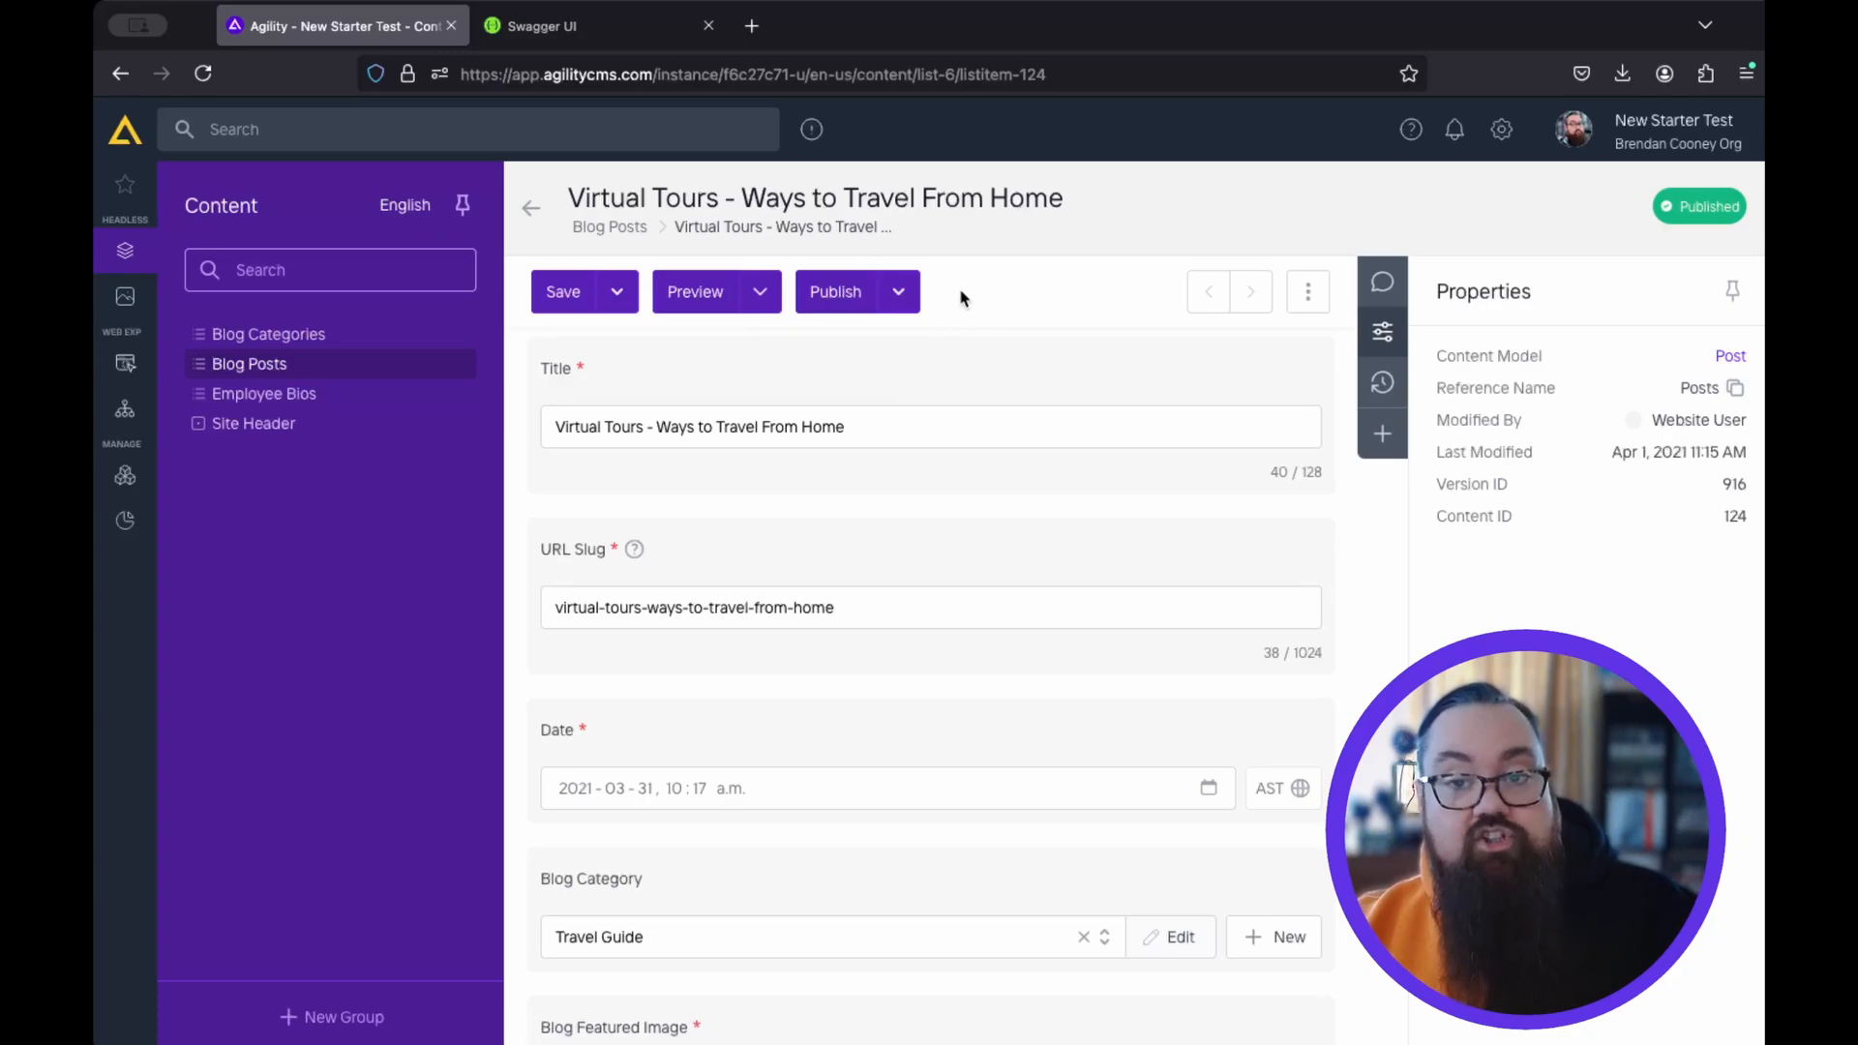
- Review the additional item actions for the Virtual Tours post, such as reverting, copying, scheduling, batching and deleting
left_click(1311, 295)
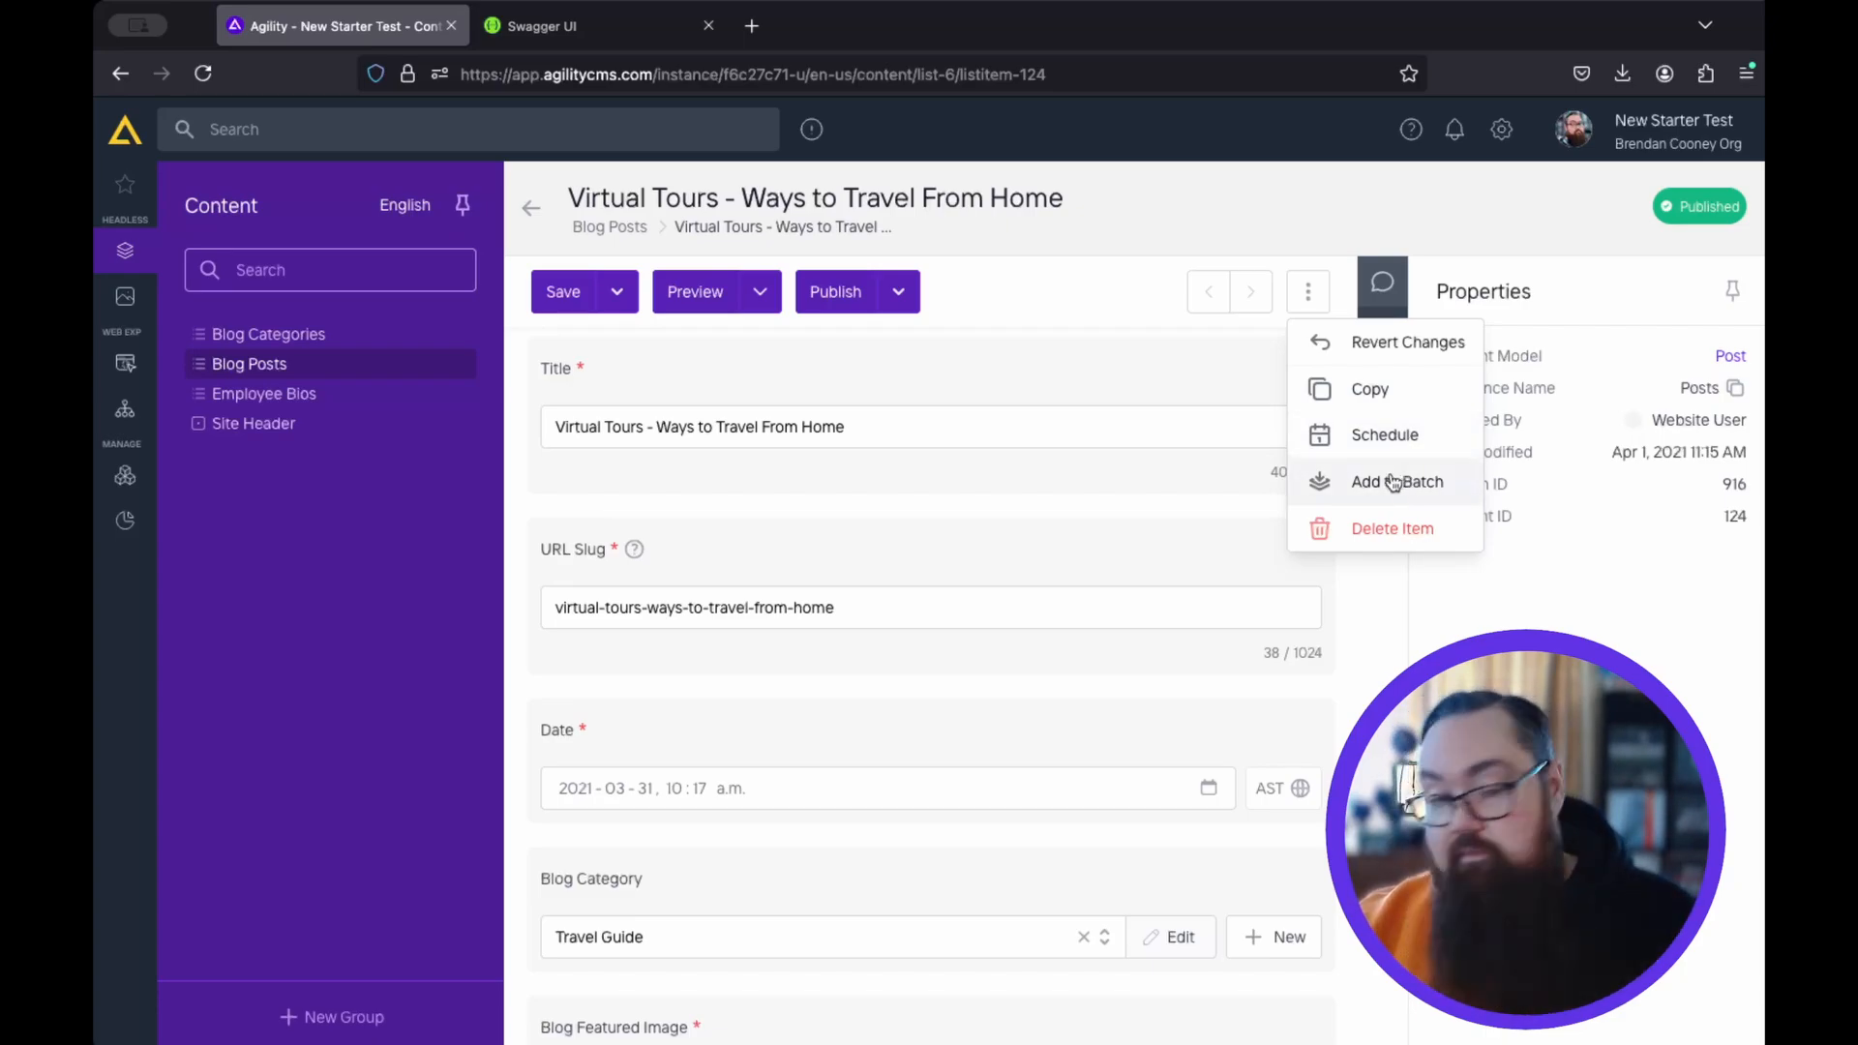
left_click(1137, 387)
left_click(1137, 387)
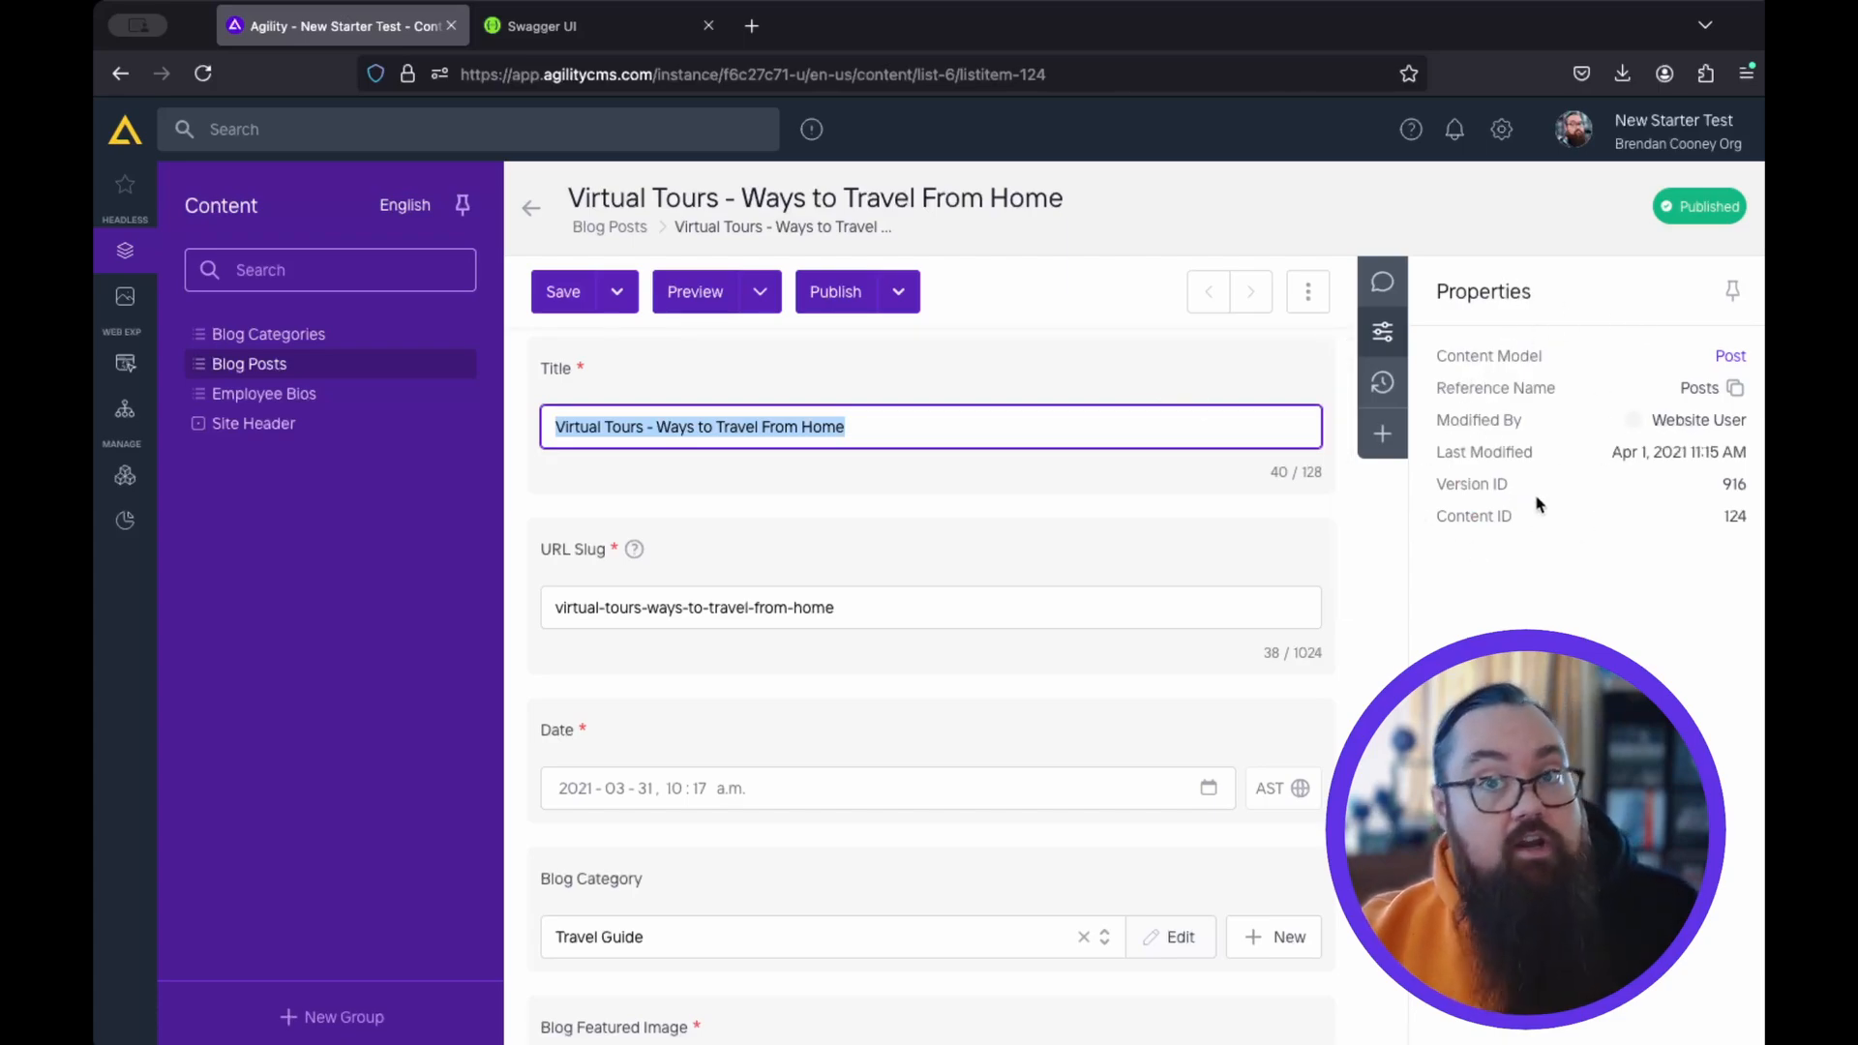
- Examine the Virtual Tours post's comments, version history and publishing status details
left_click(1382, 284)
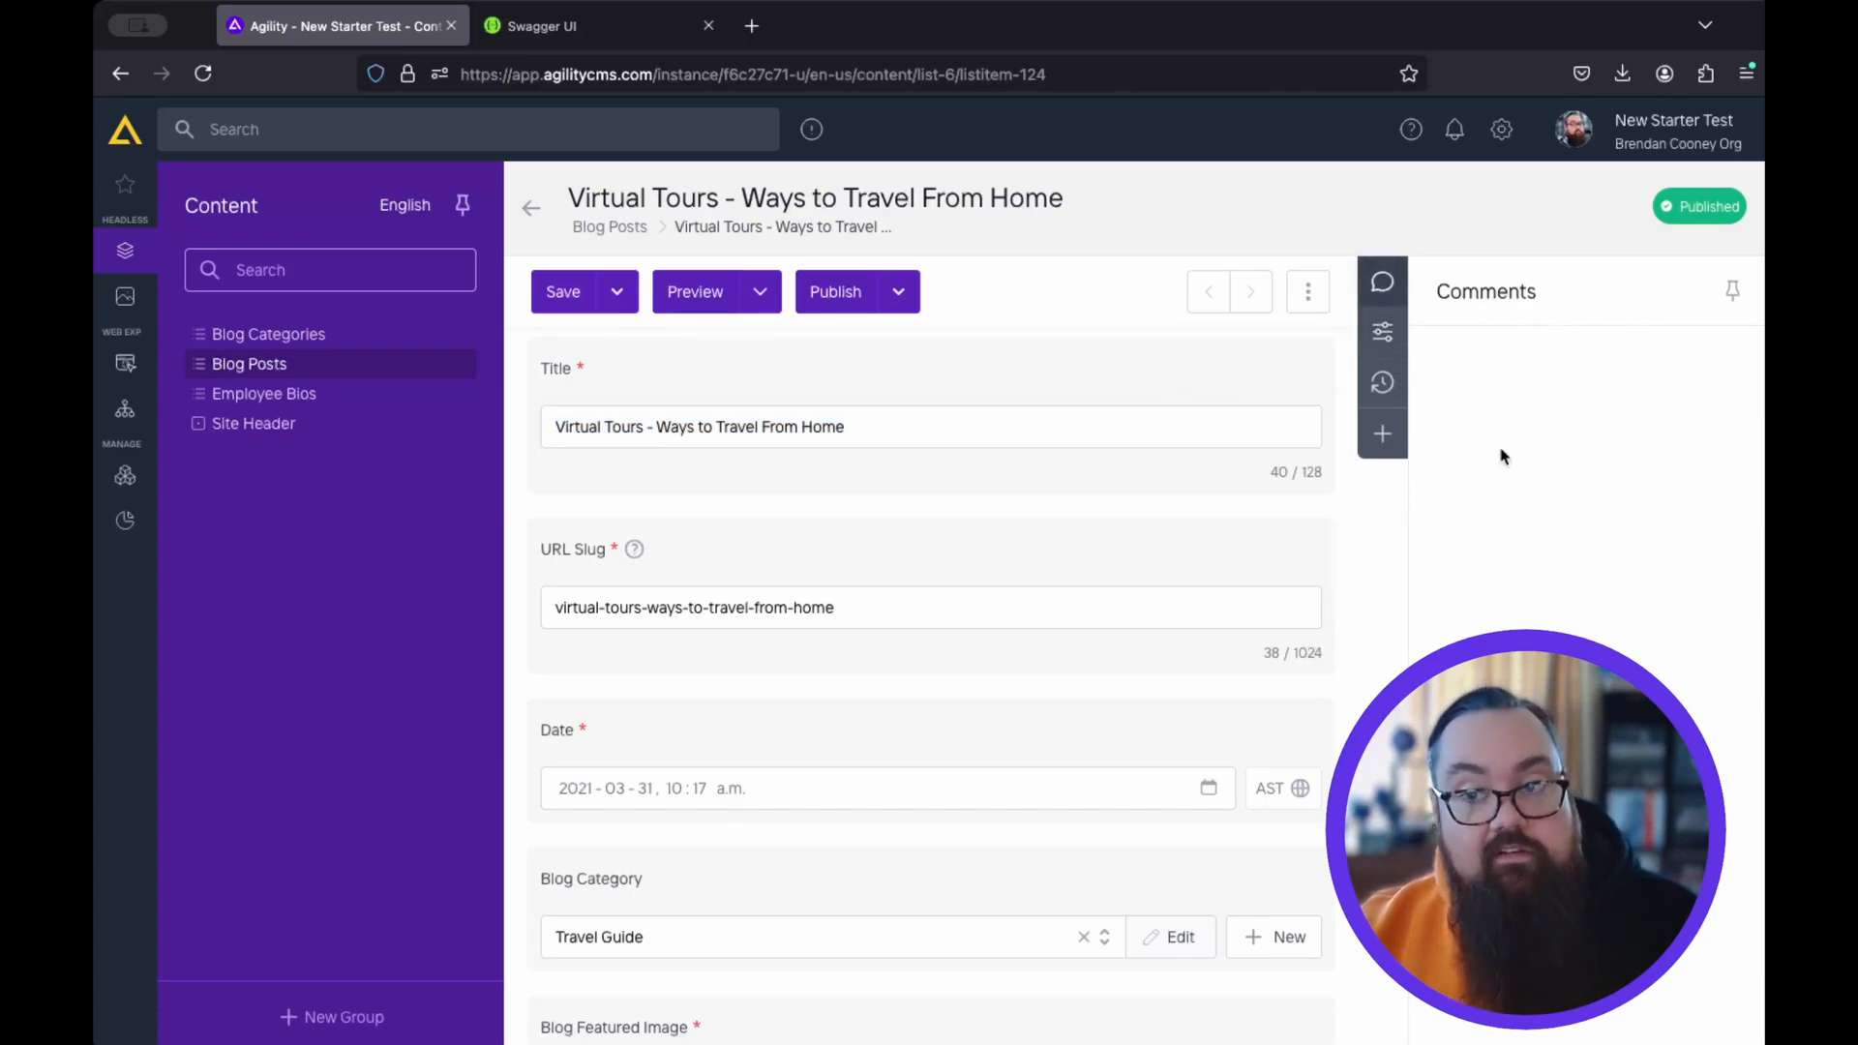
left_click(1382, 384)
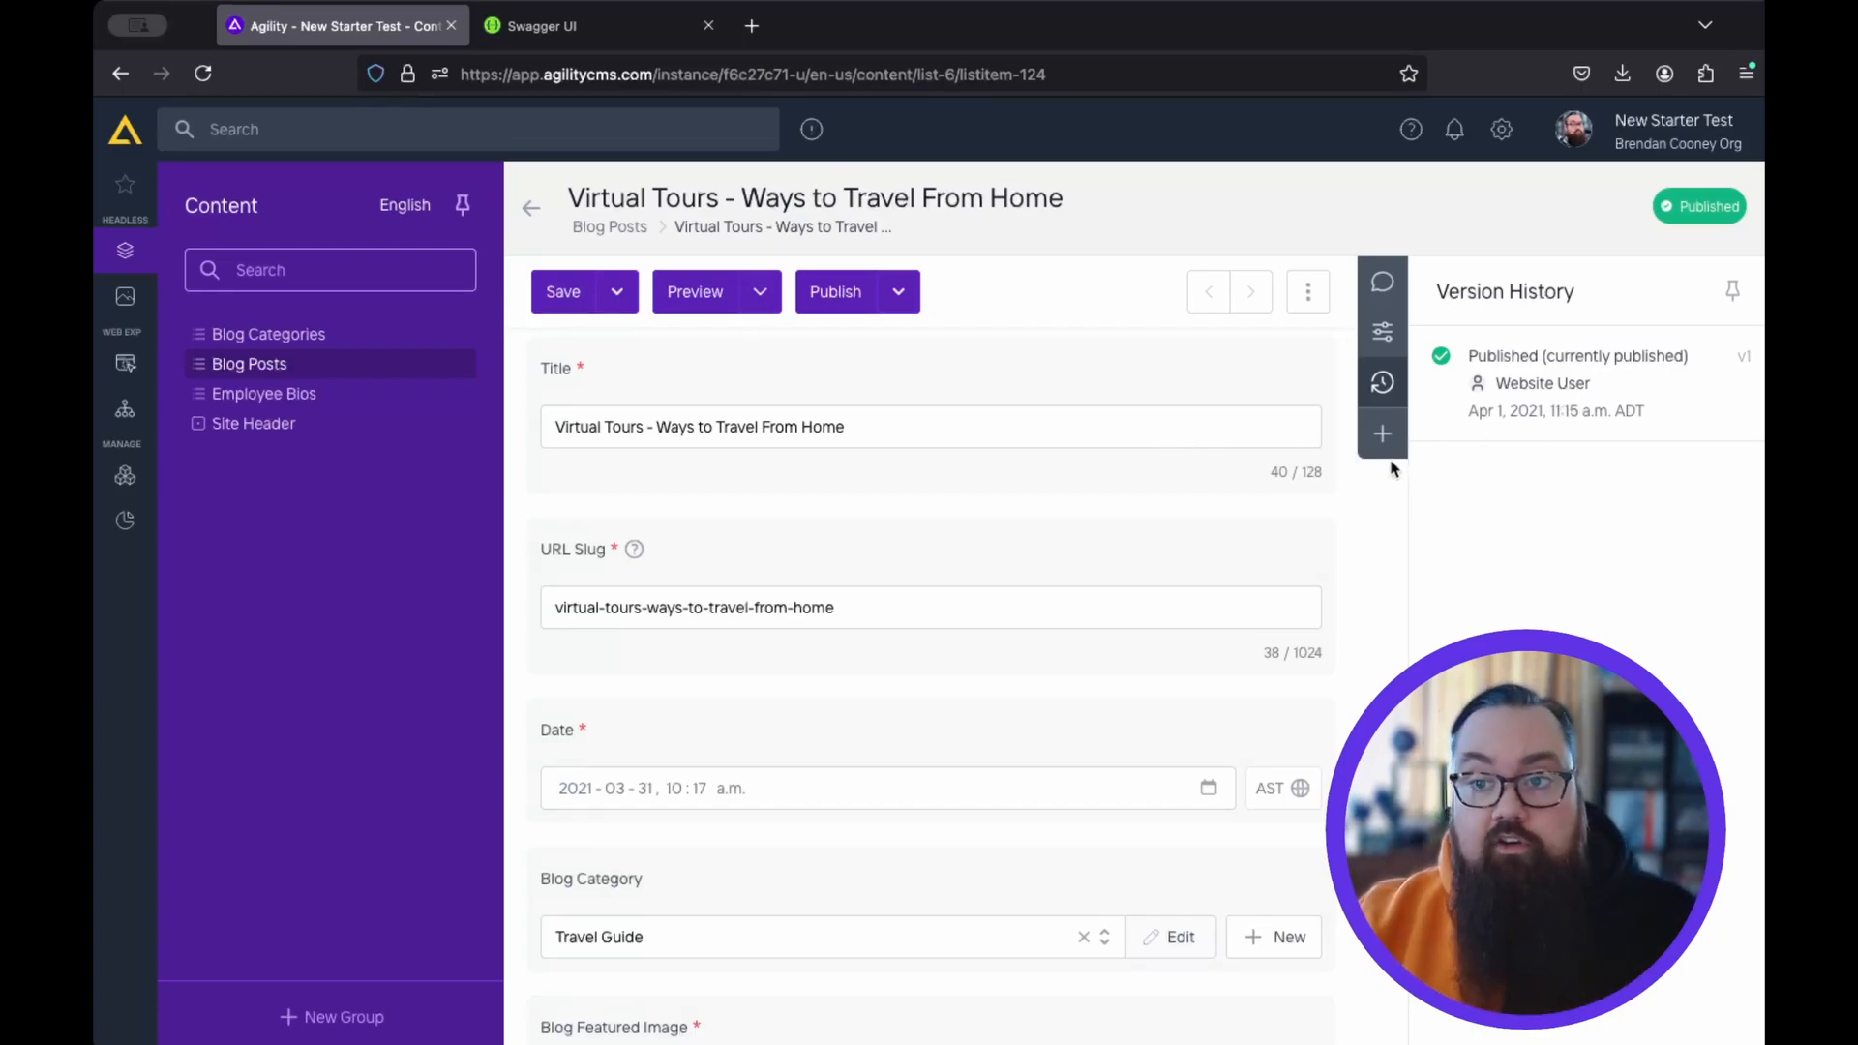
left_click(1262, 356)
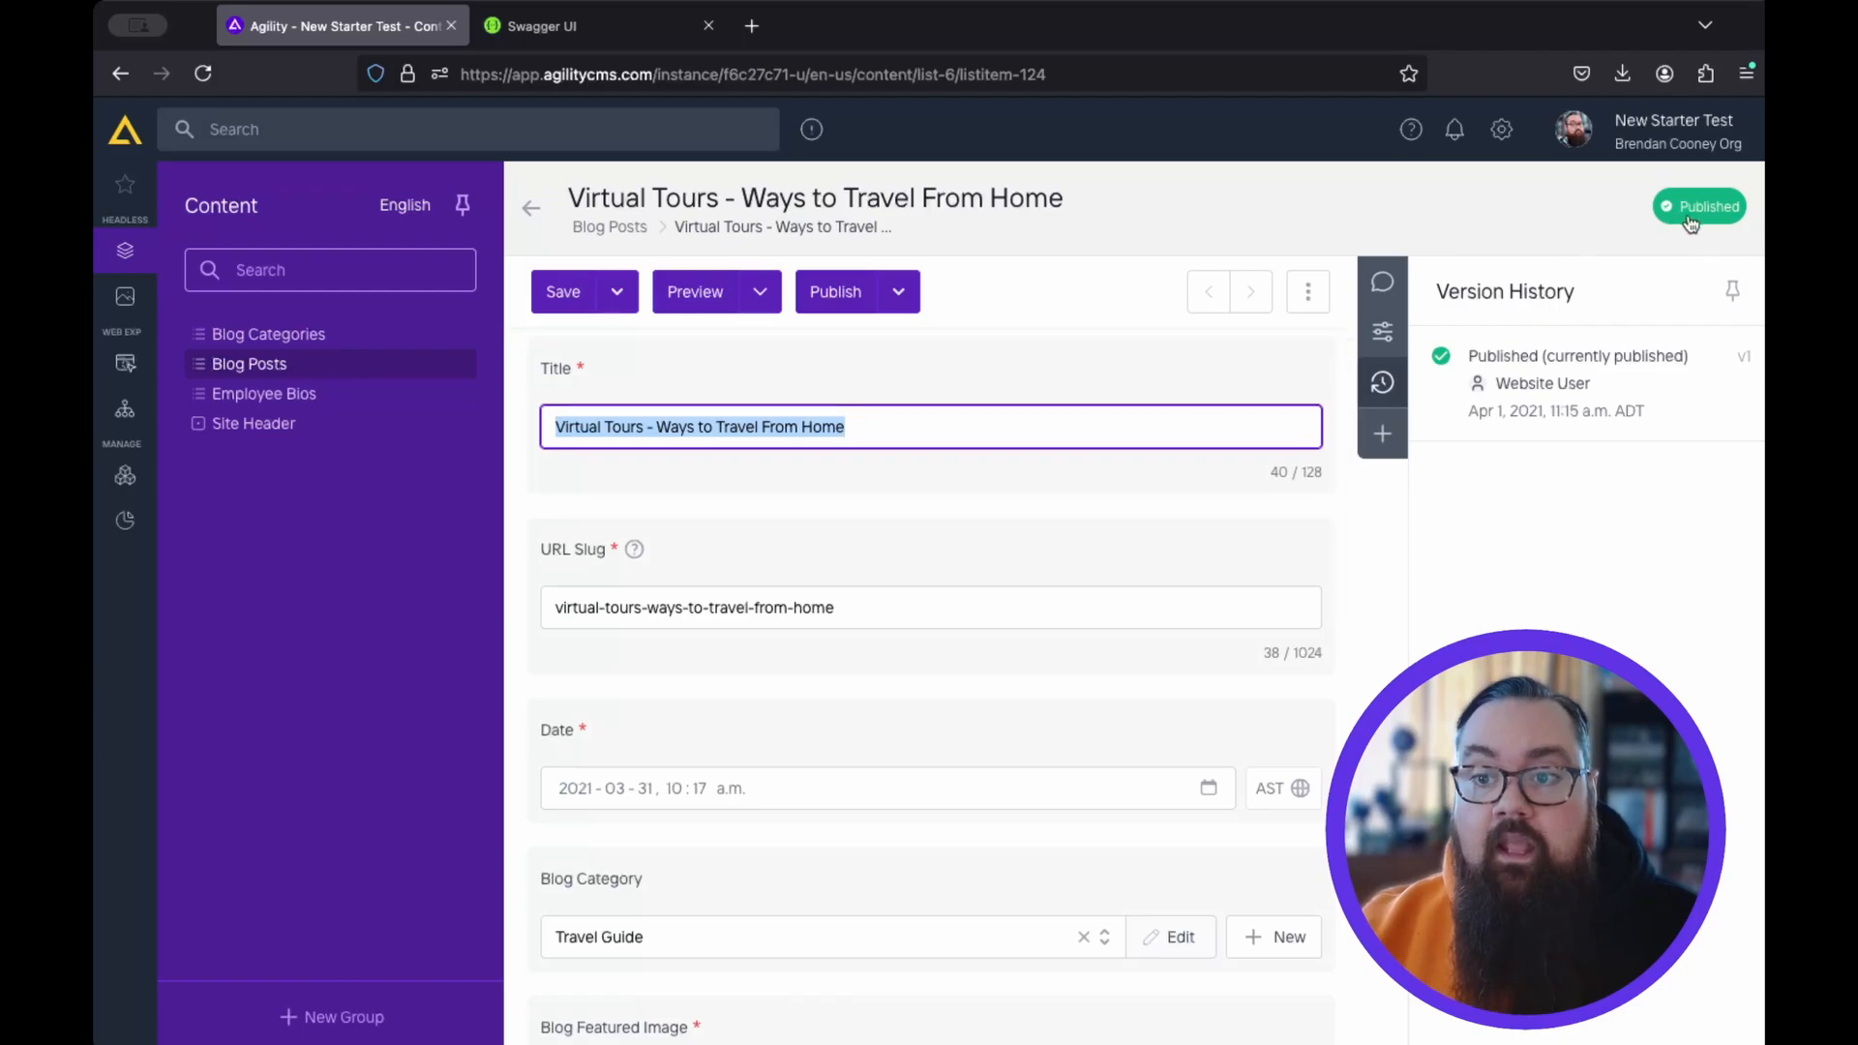
mouse_move(1706, 221)
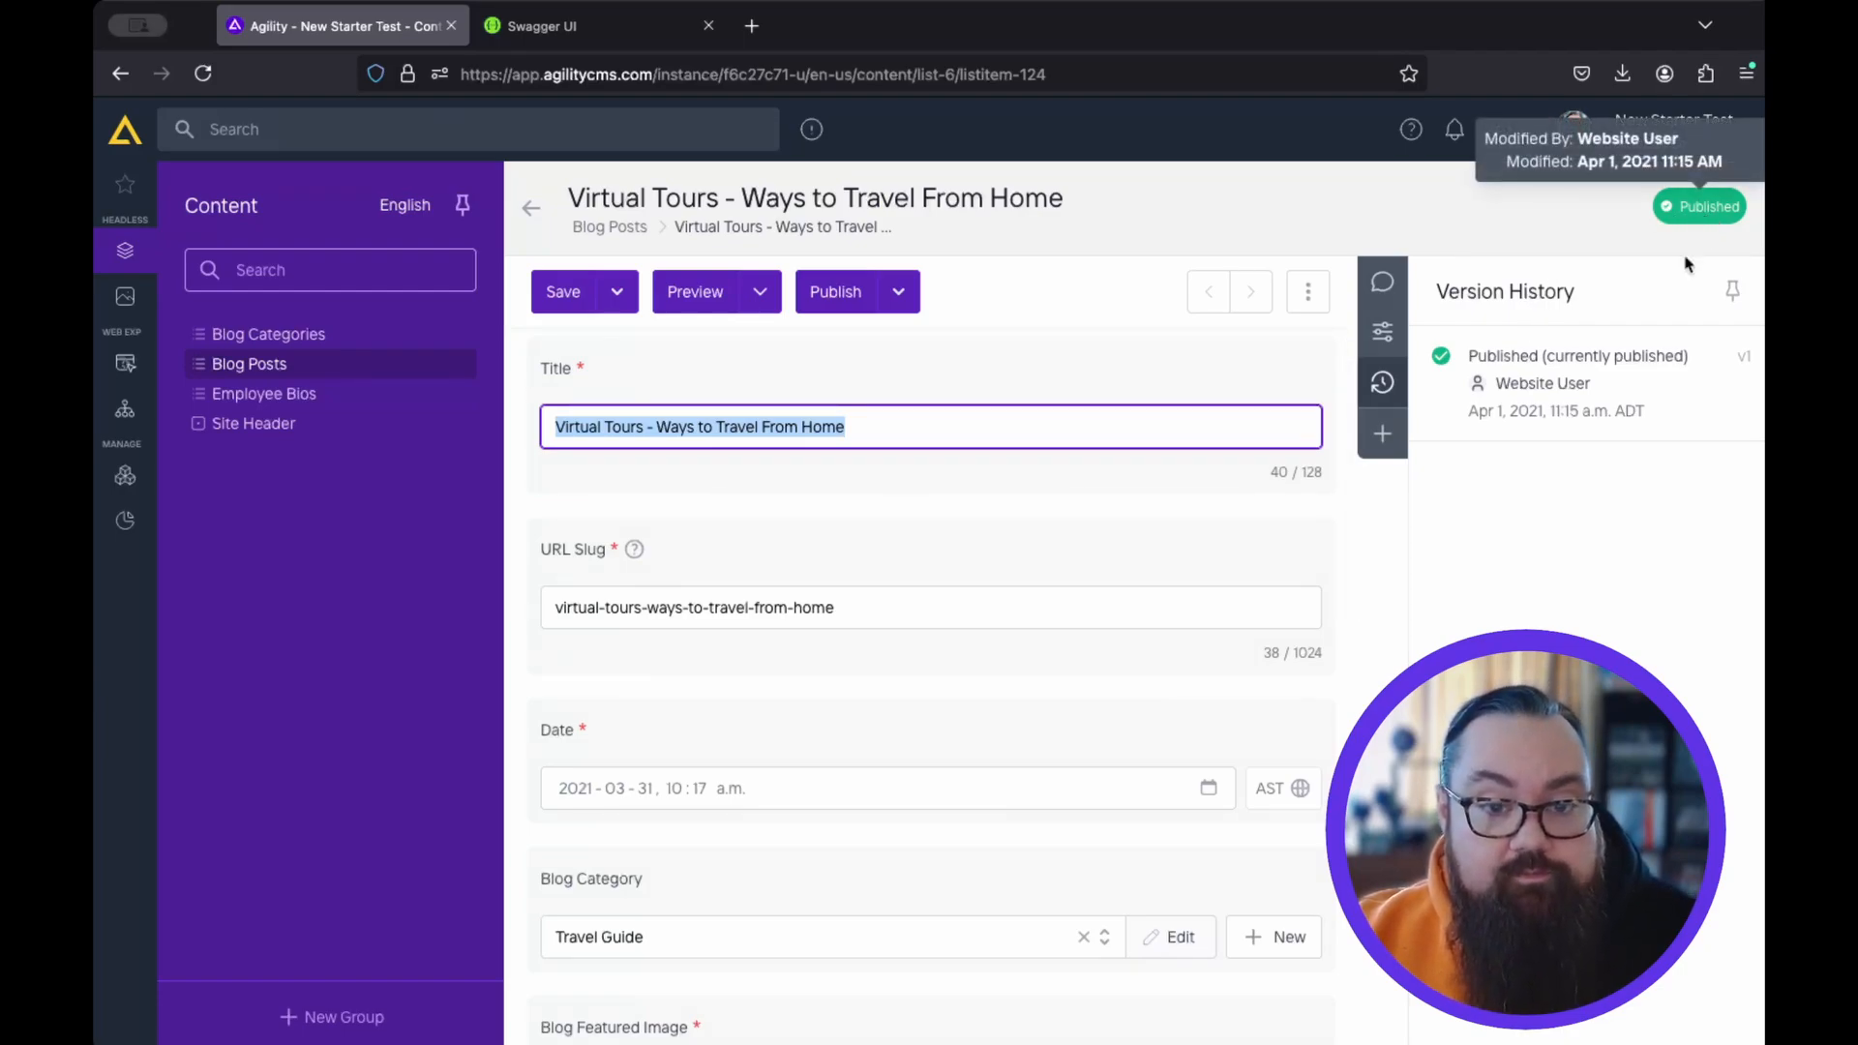
left_click(1549, 588)
- Examine the post's title, URL slug, date, blog category, featured image and blog content fields
scroll(1045, 569, "down", 1)
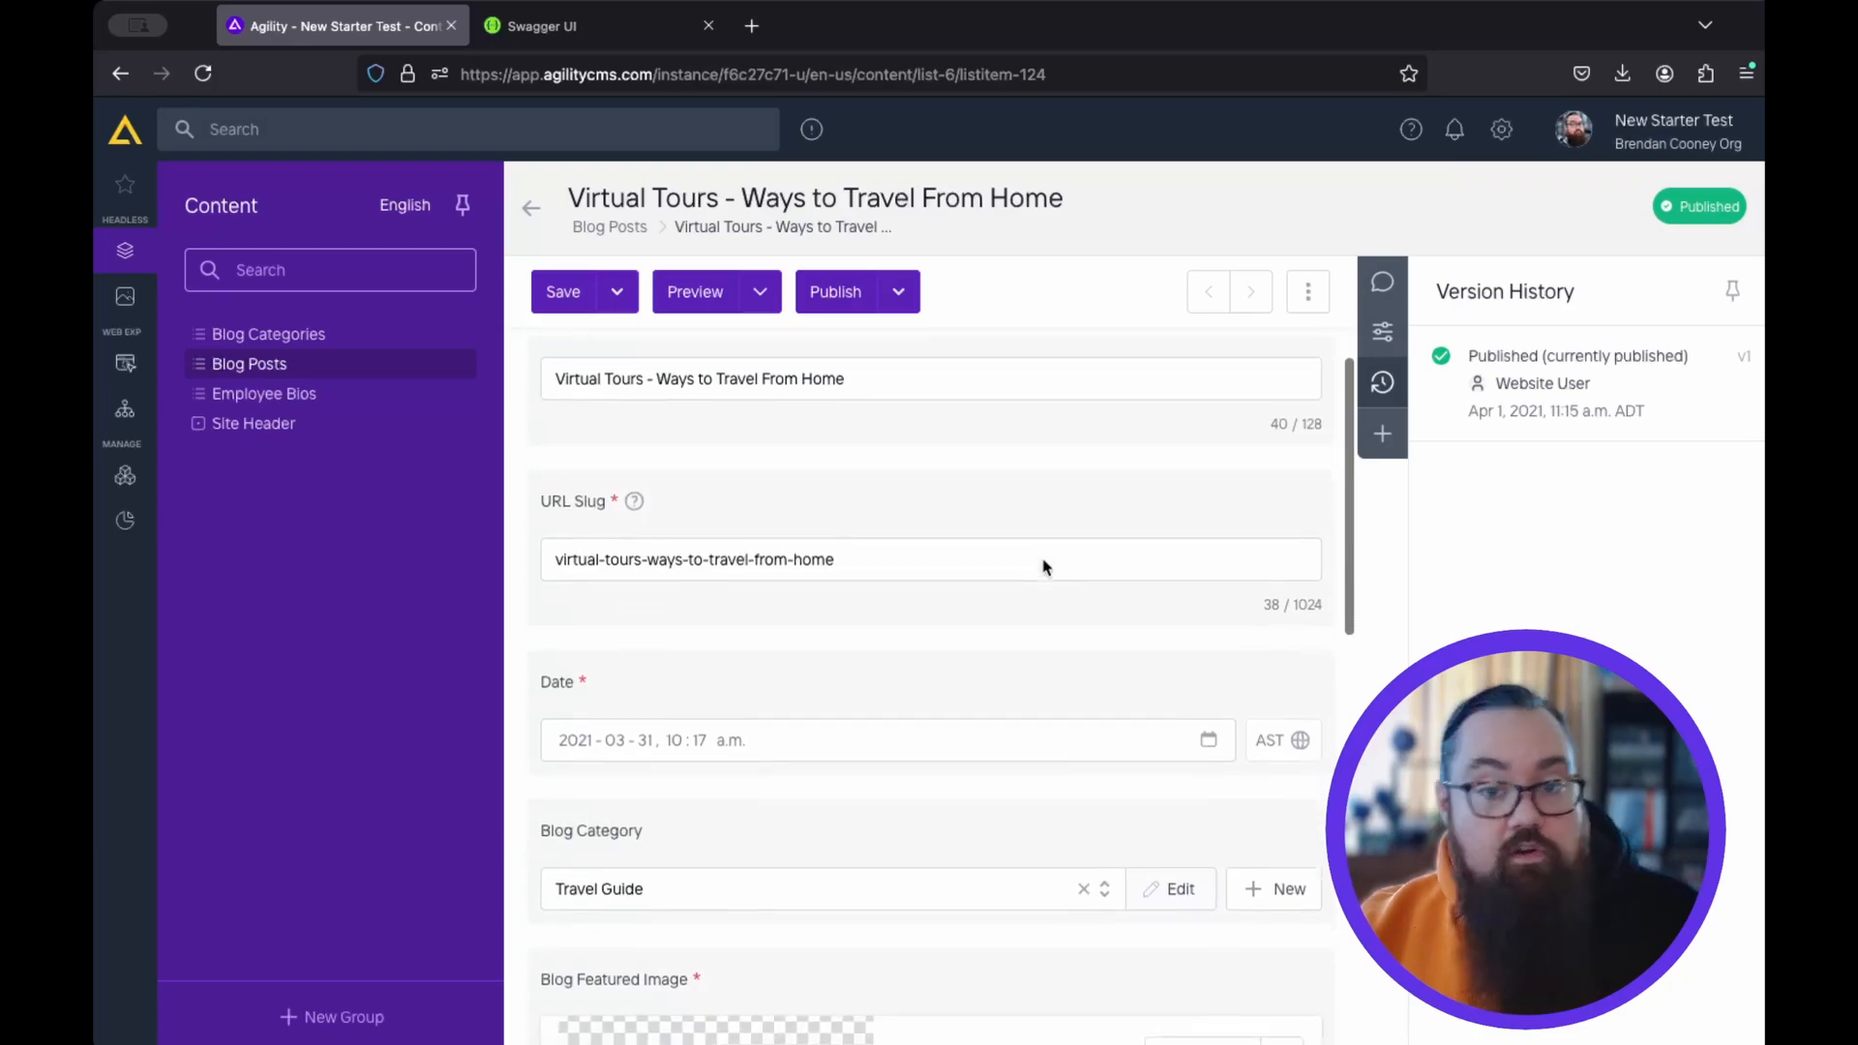
scroll(1019, 569, "up", 1)
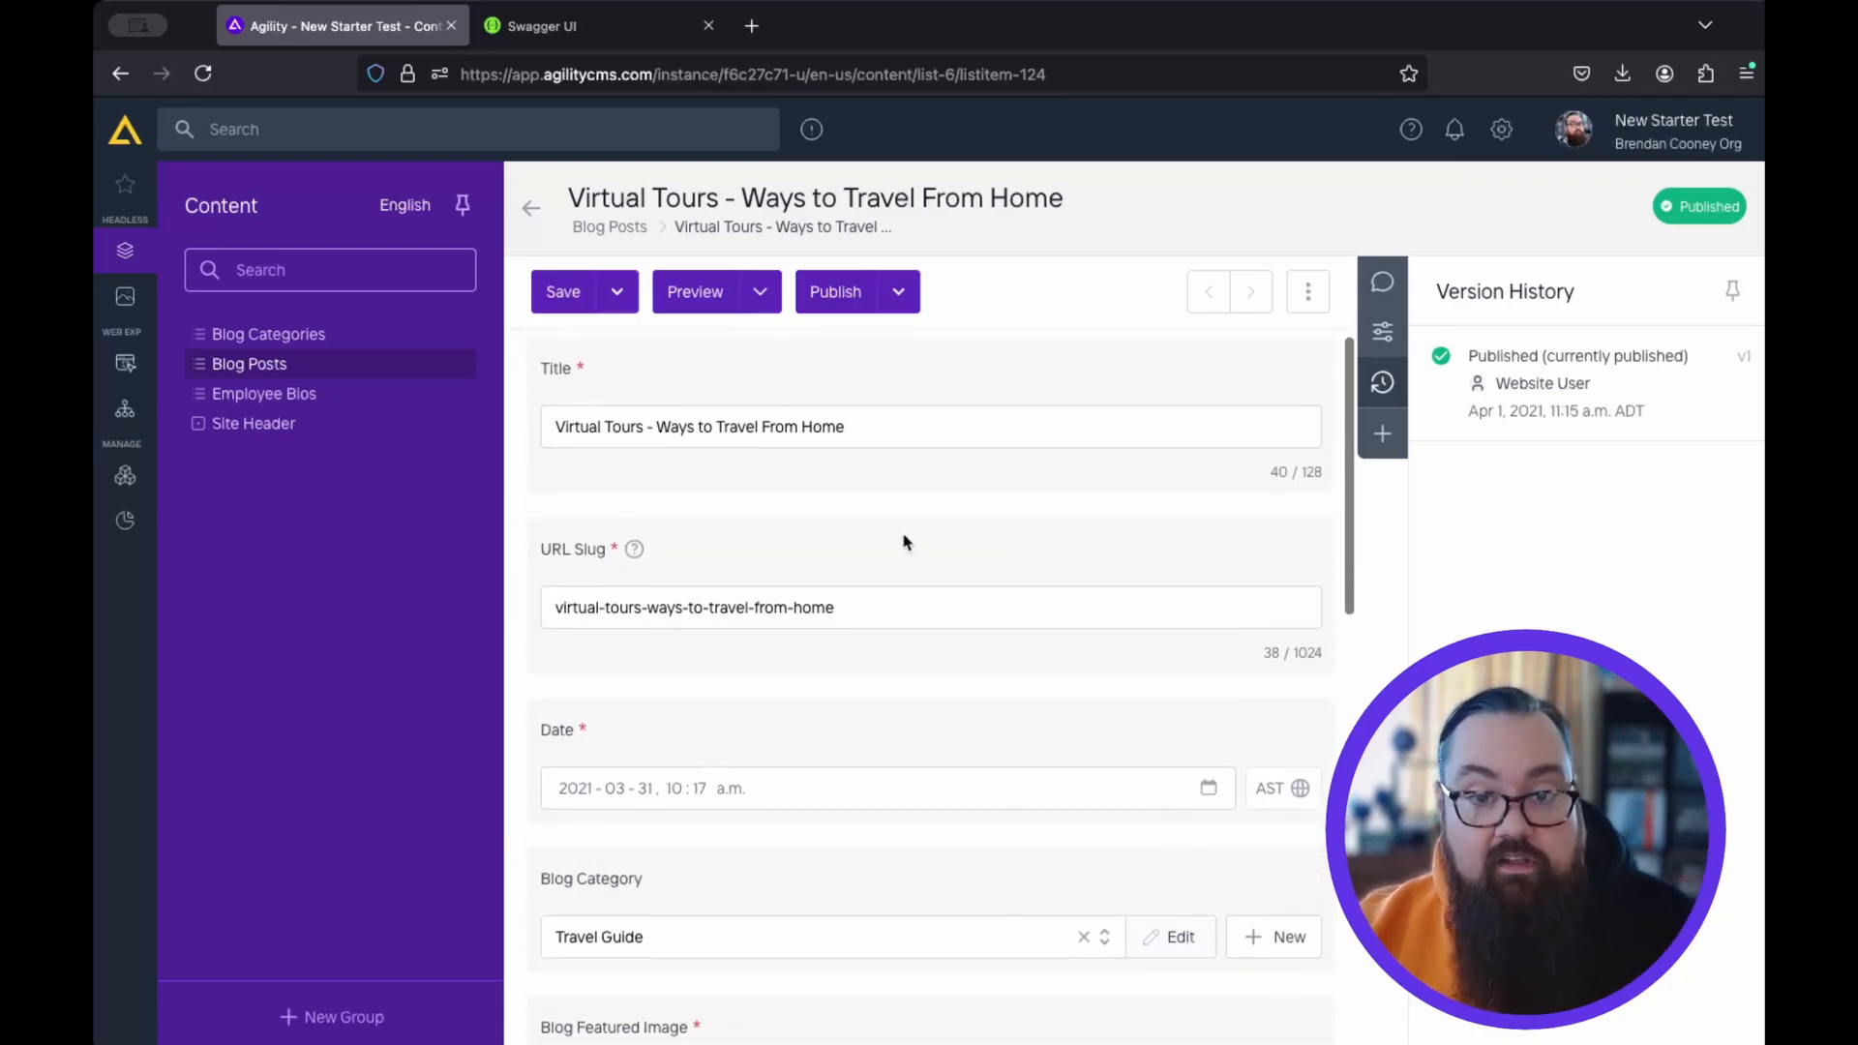
left_click(935, 431)
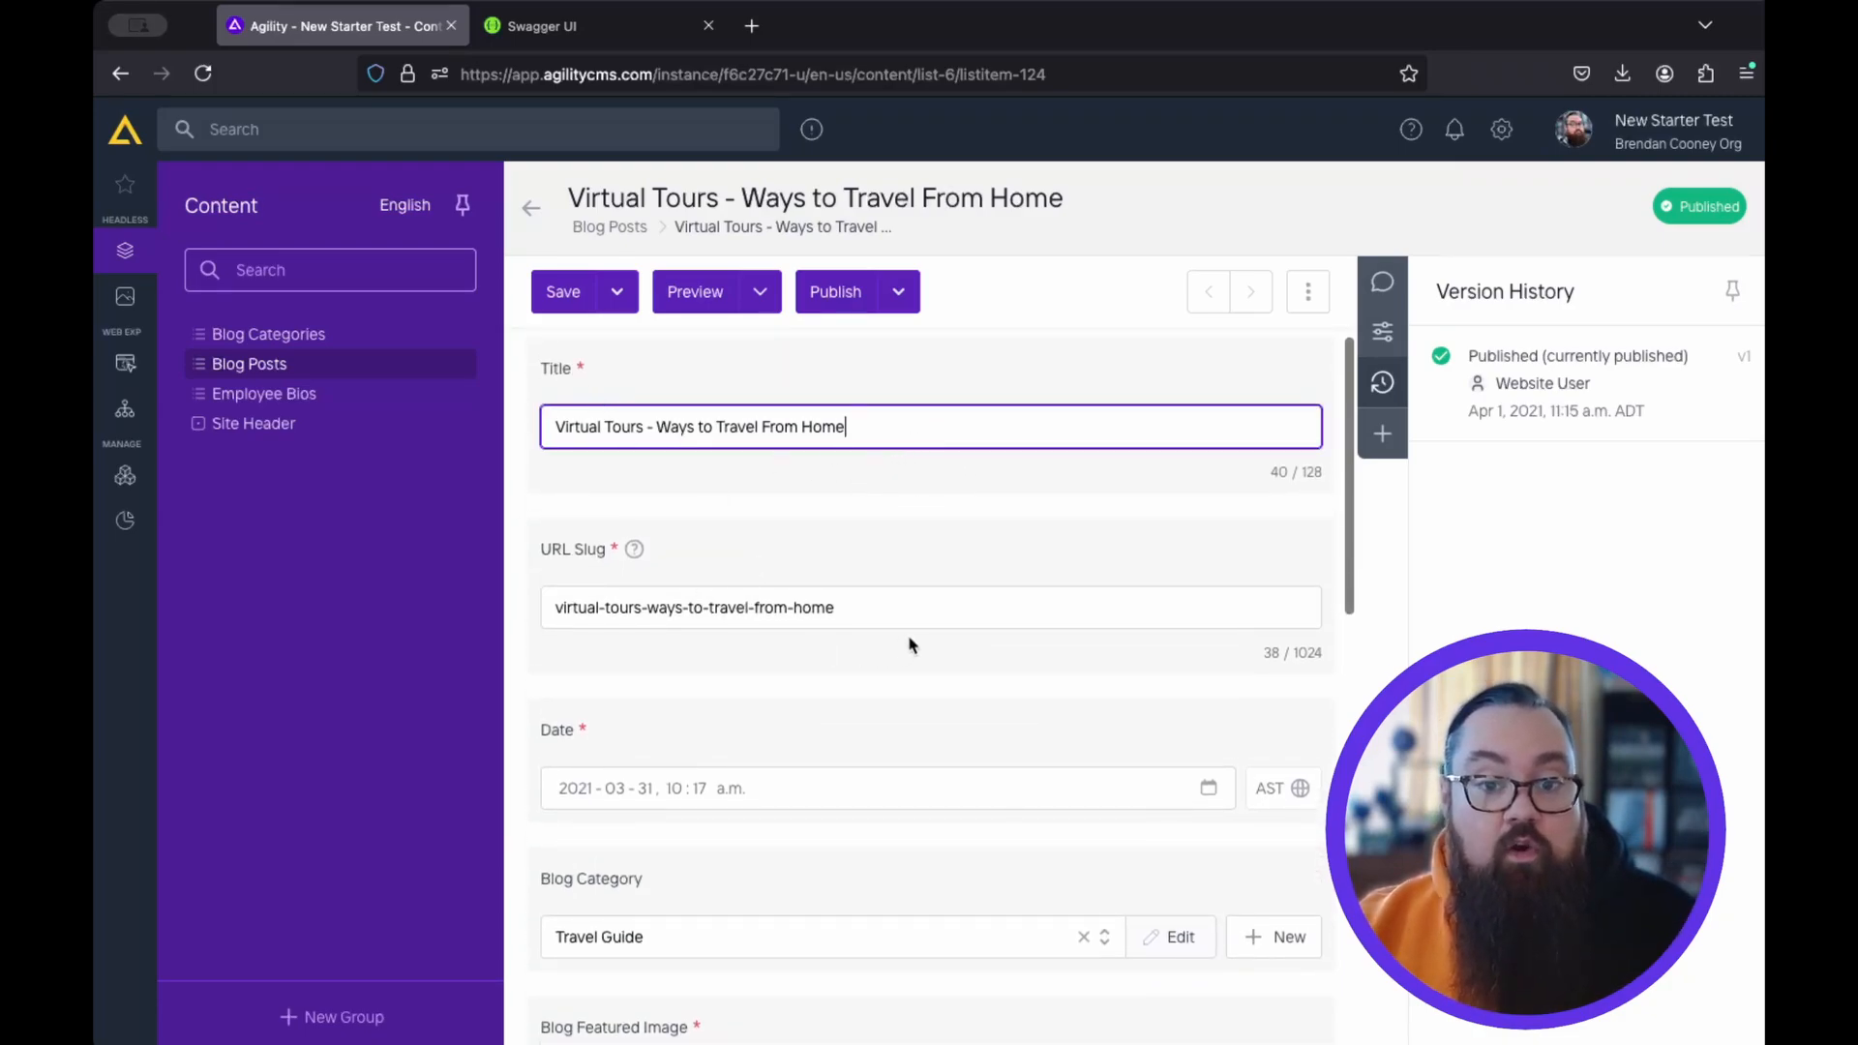
scroll(931, 685, "down", 5)
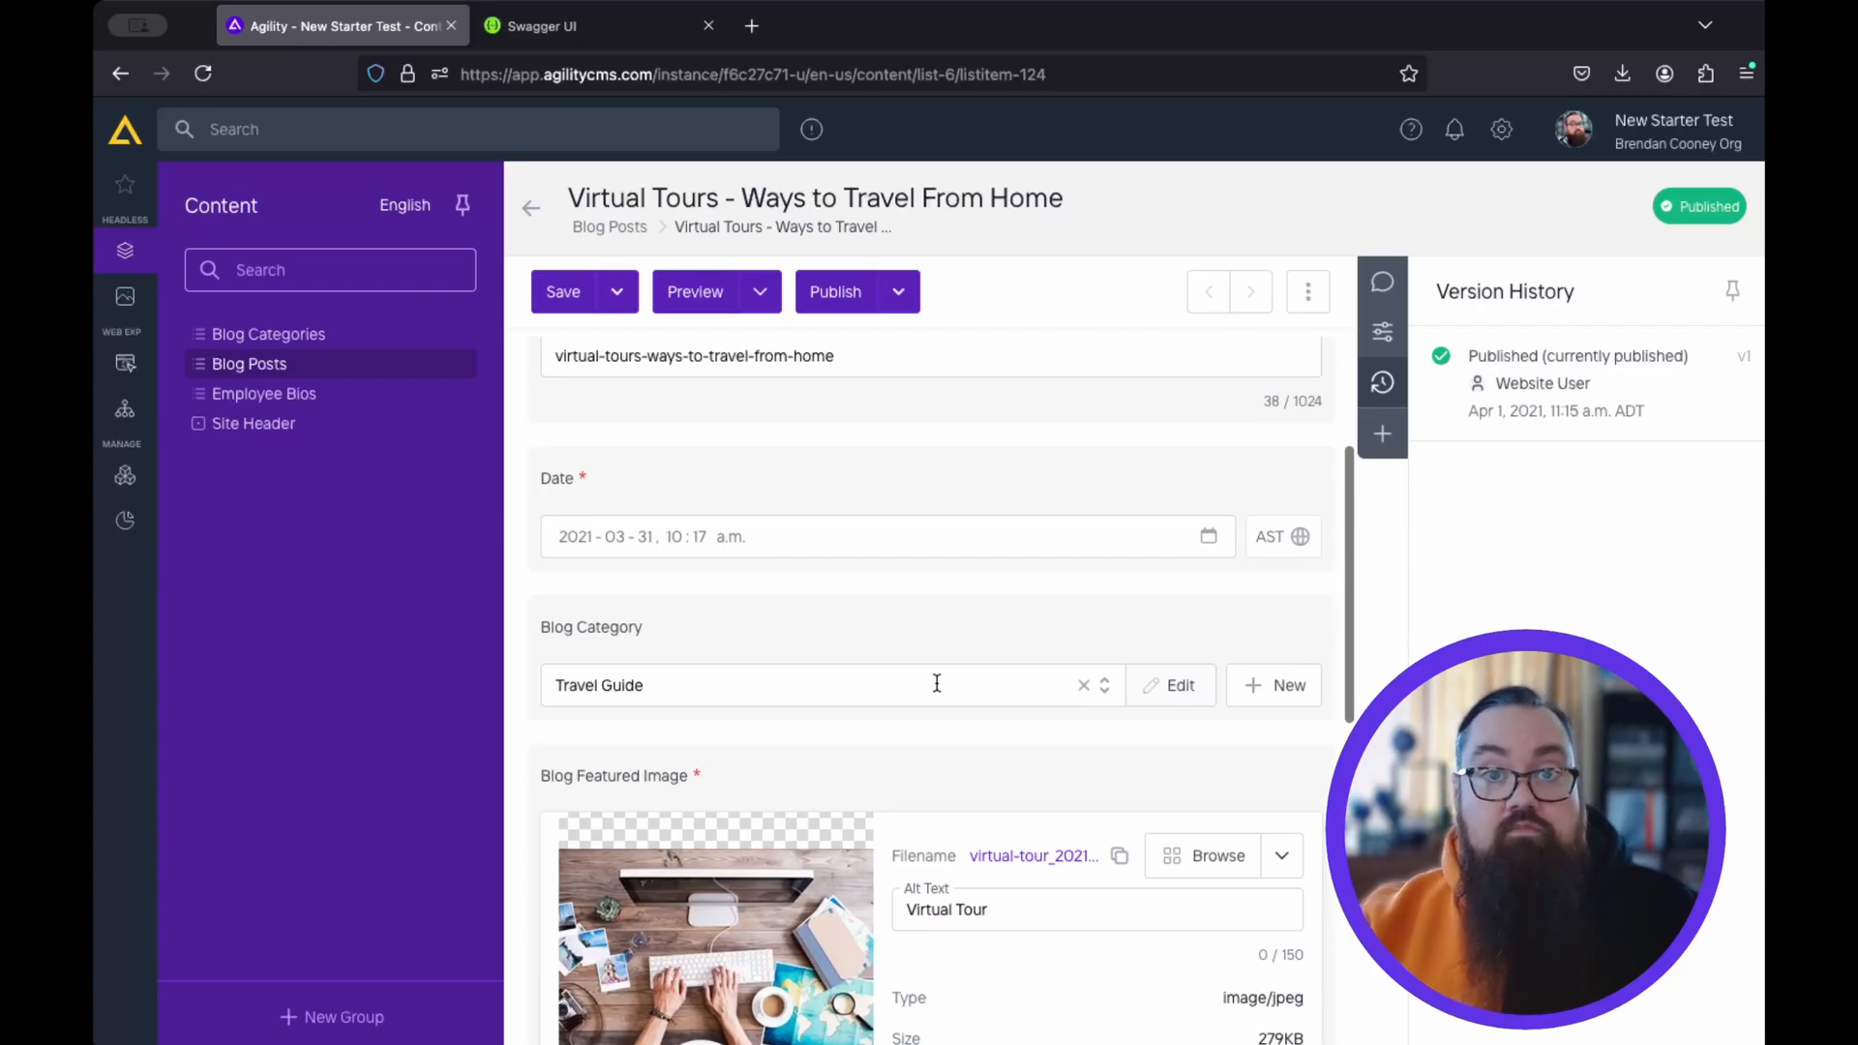
scroll(919, 693, "down", 5)
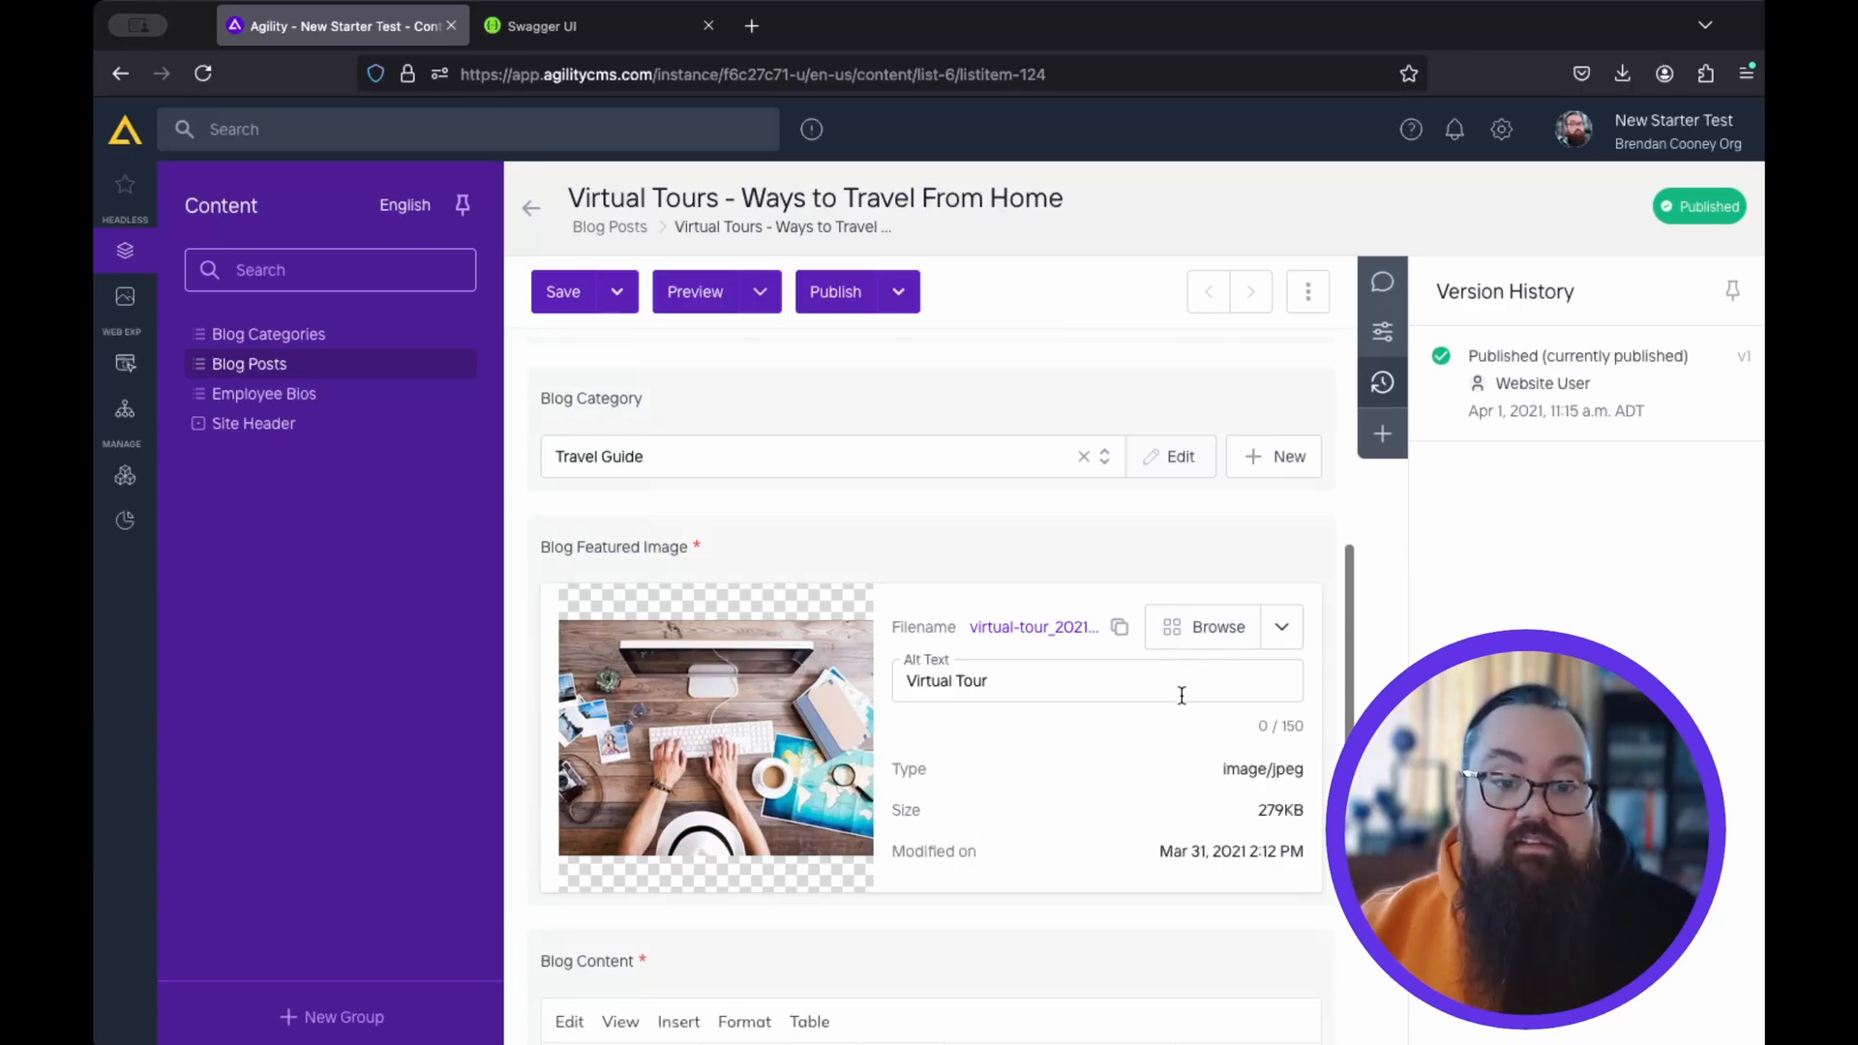
scroll(1190, 742, "down", 5)
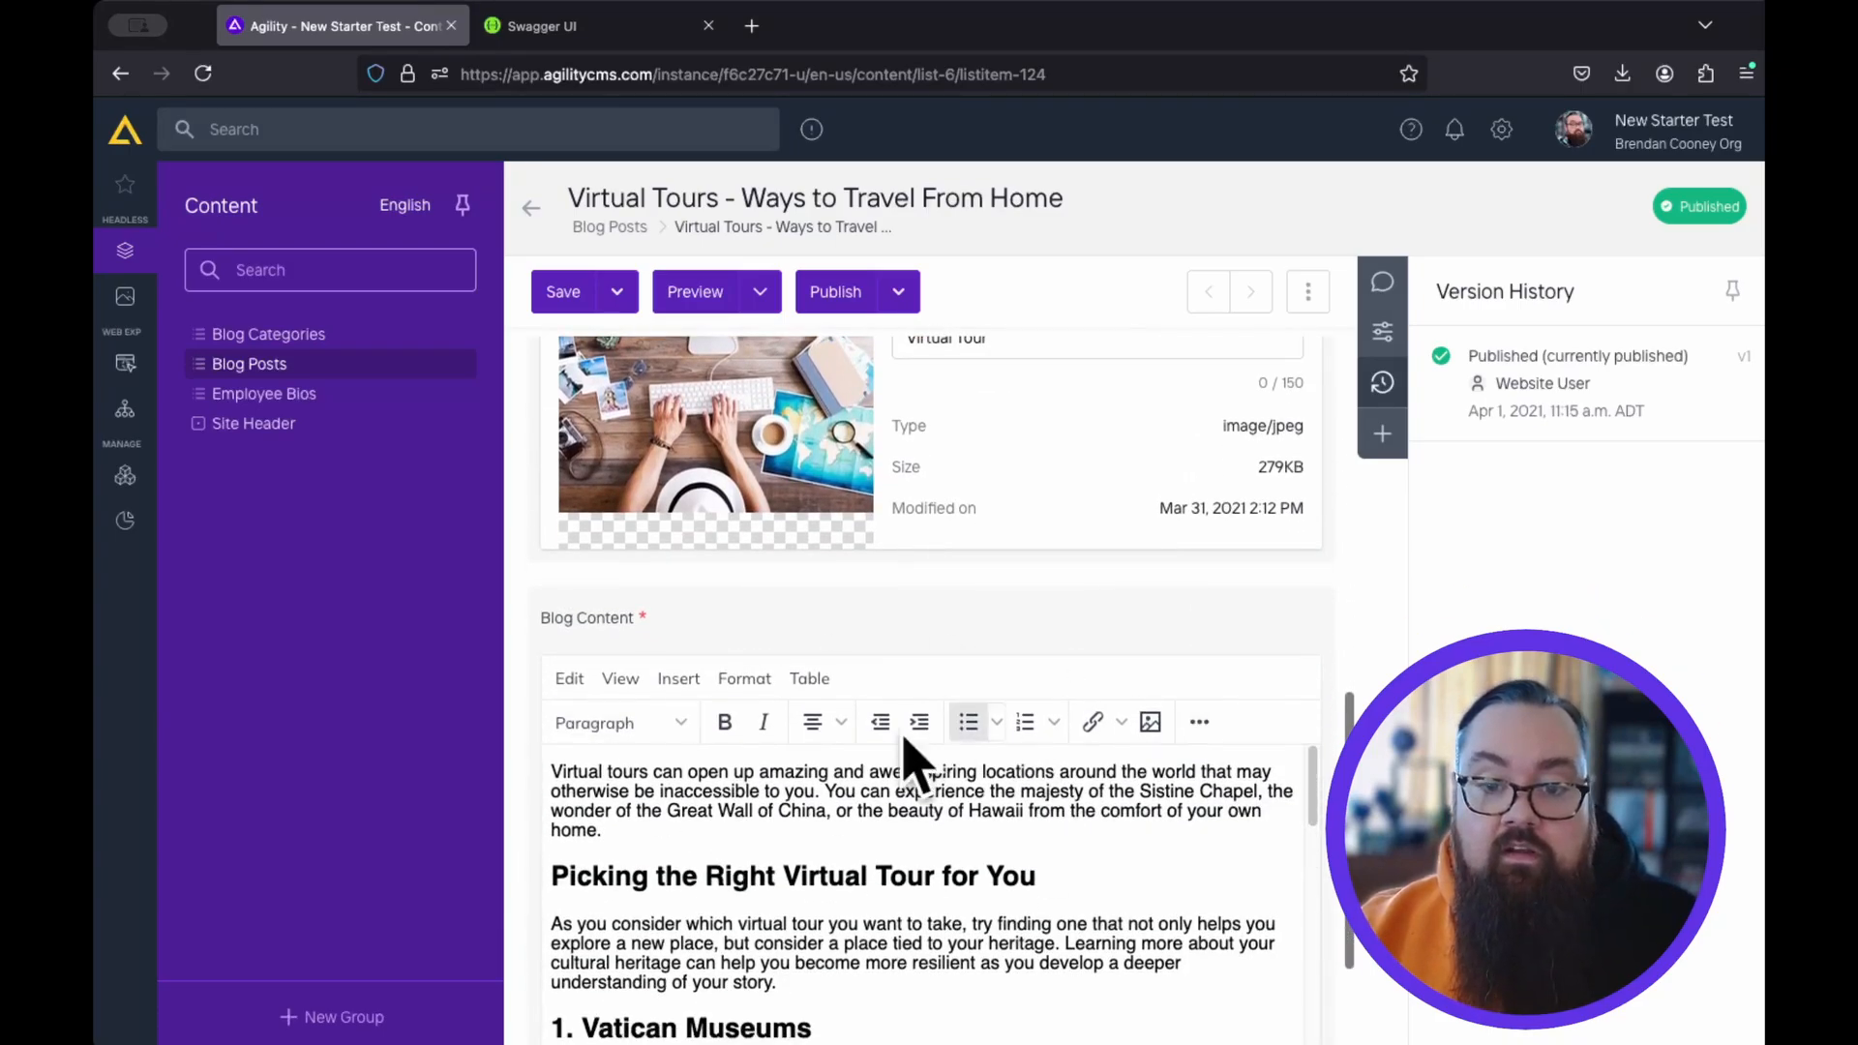
scroll(1212, 704, "down", 10)
scroll(1212, 703, "down", 1)
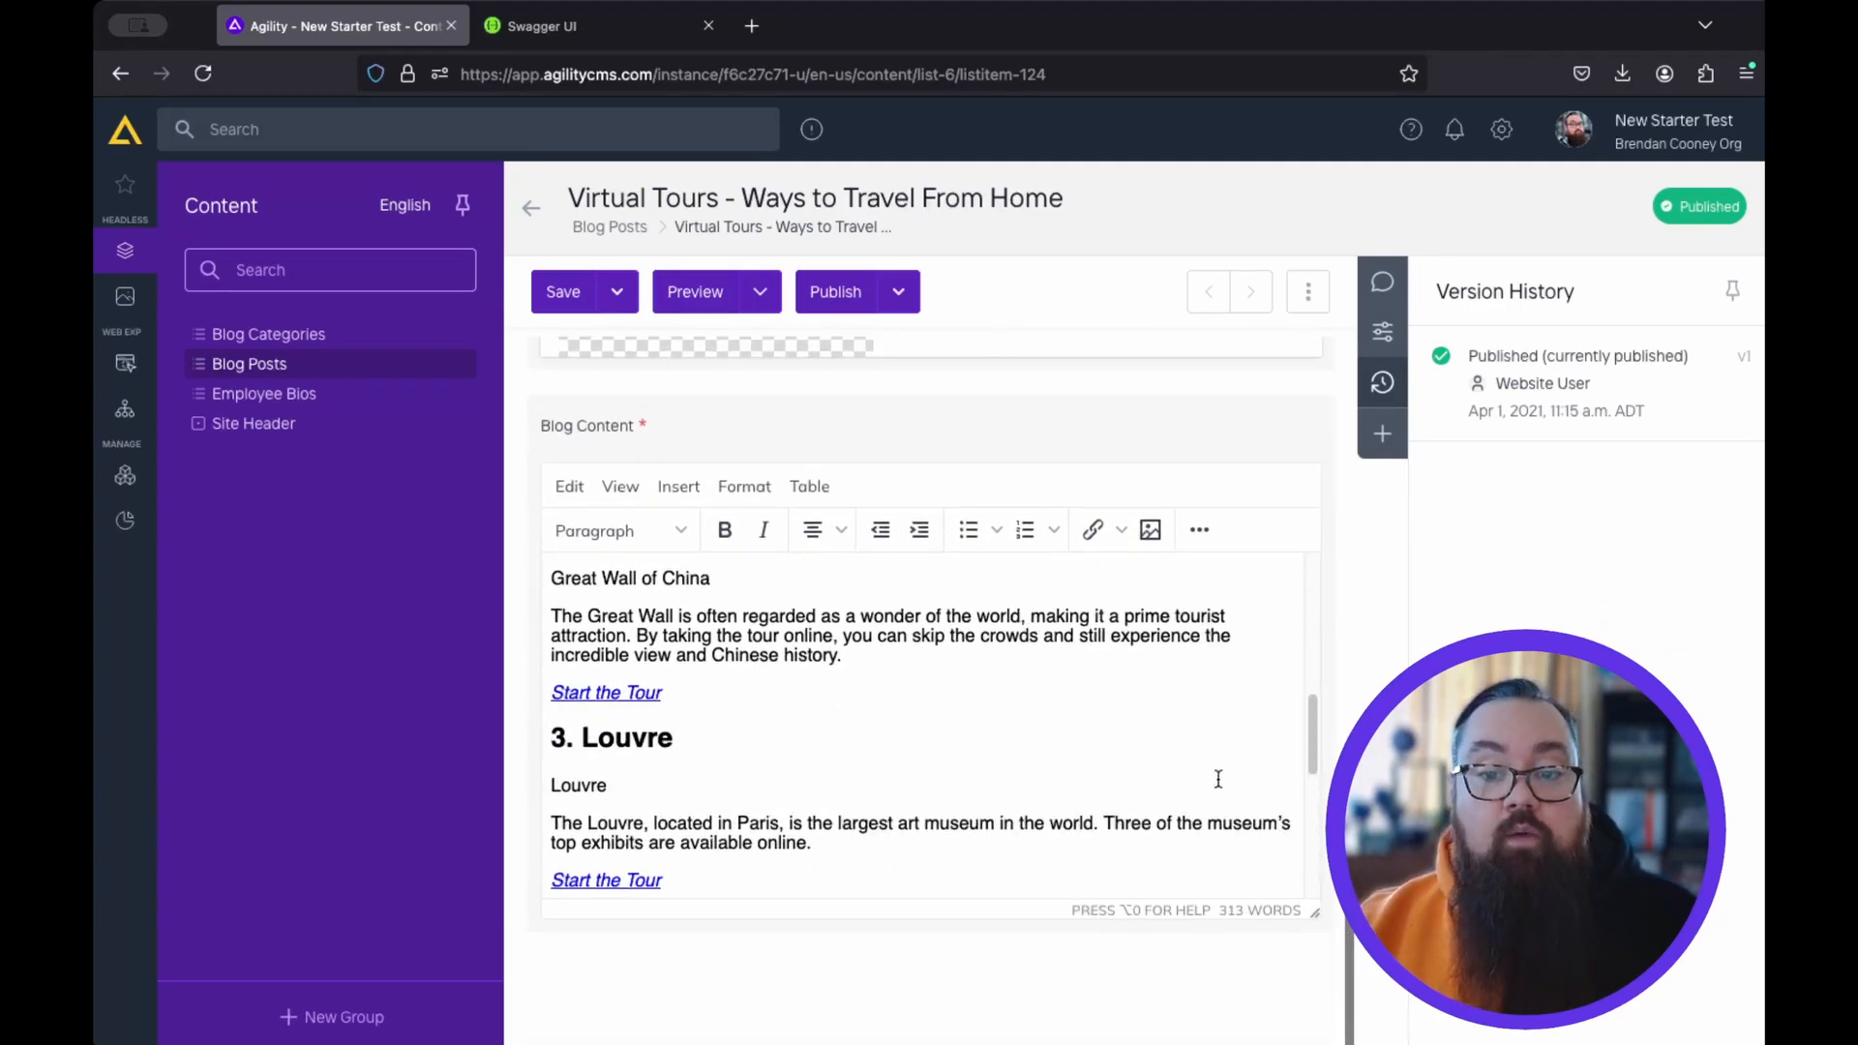
- Check the ways to preview the Virtual Tours post
left_click(760, 293)
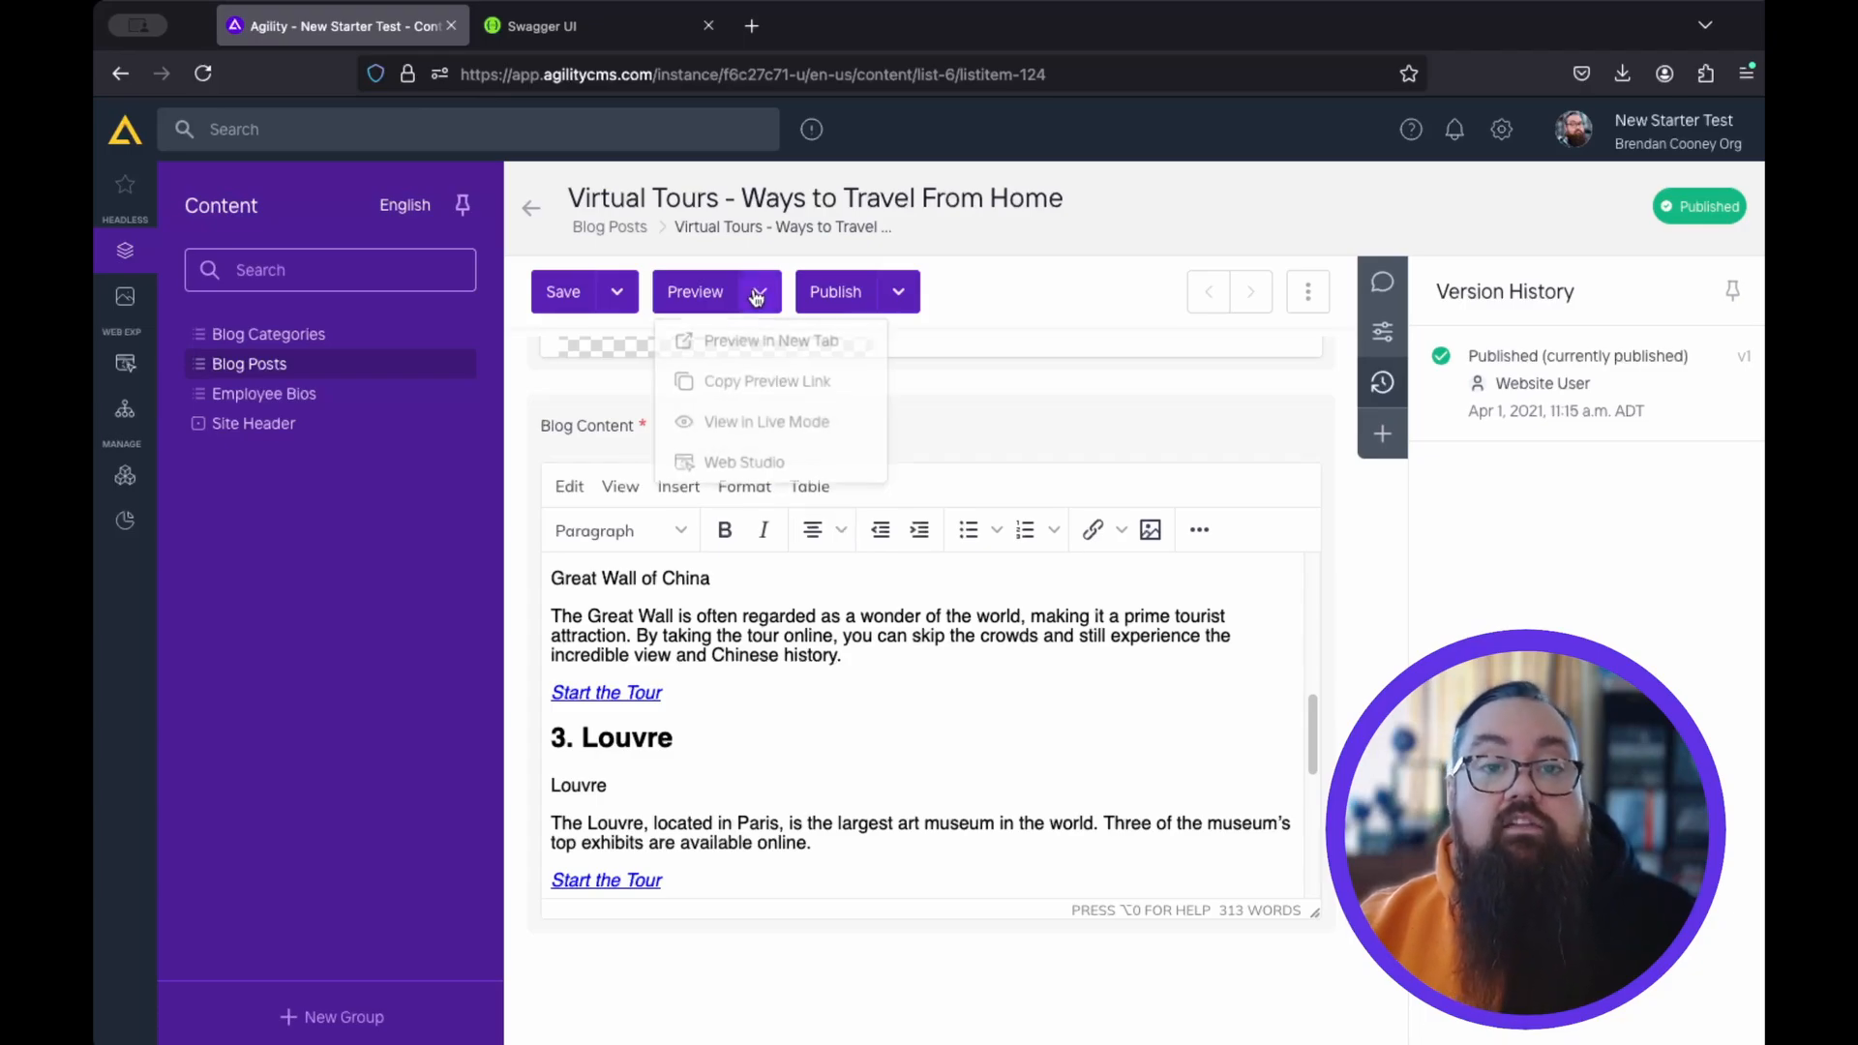
left_click(768, 351)
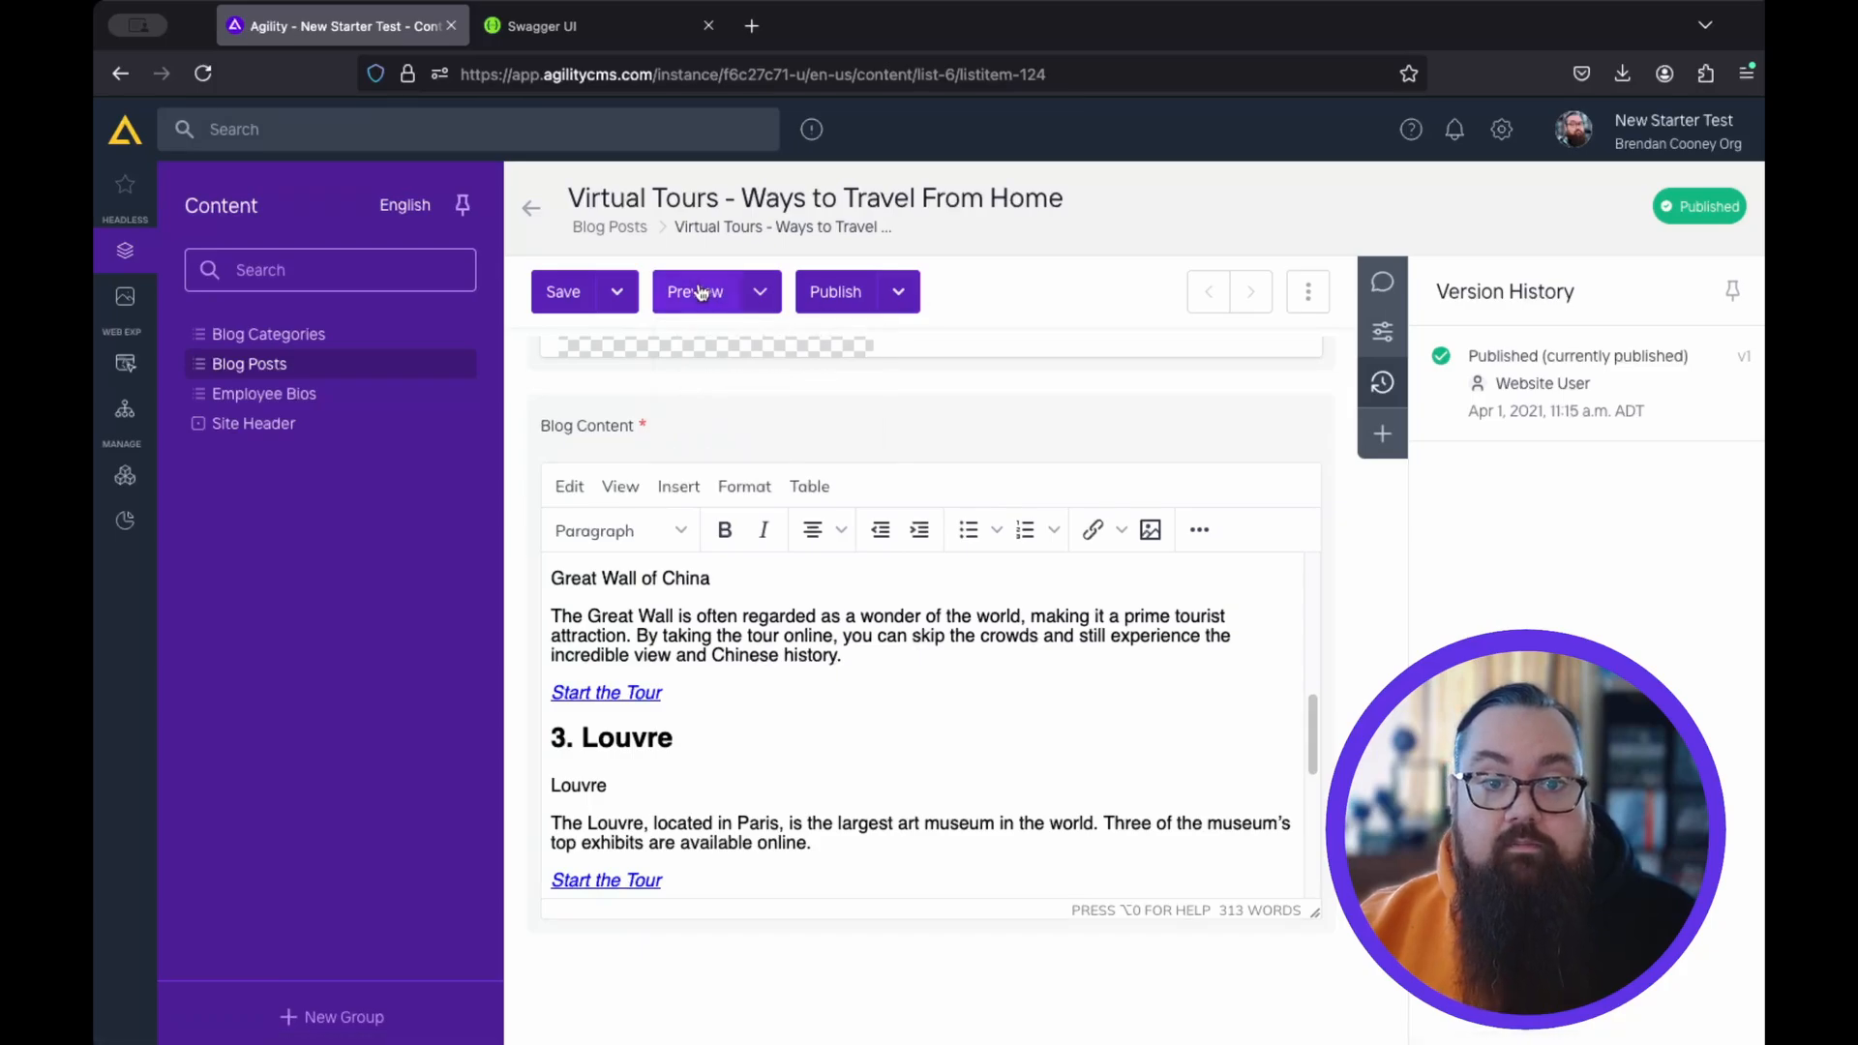